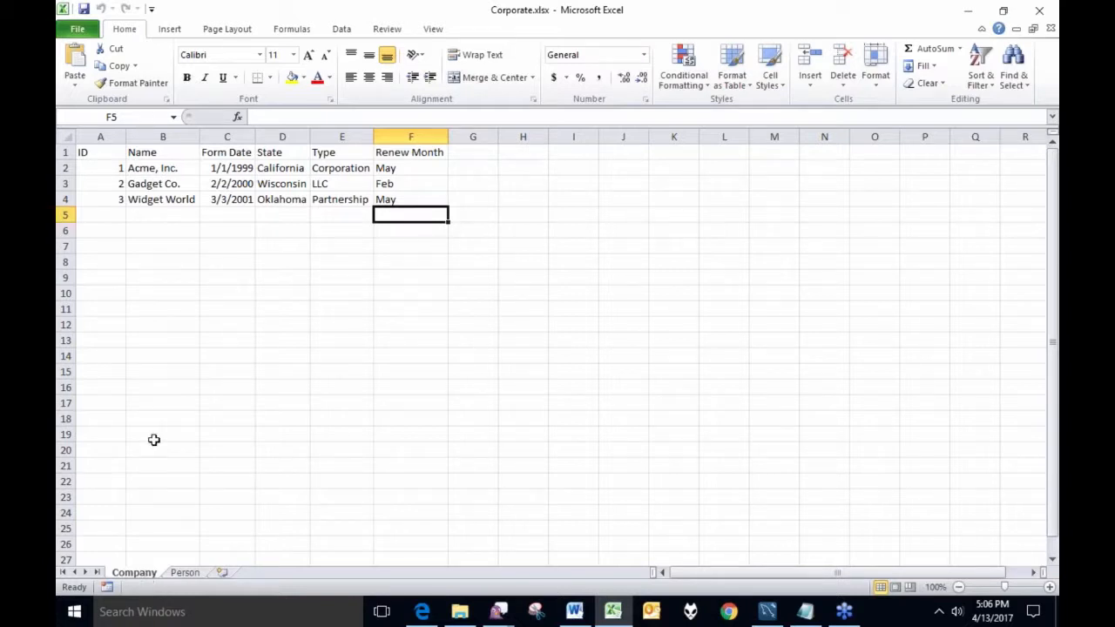
# Compare the ID column on the Company sheet with the CompanyID column on the Person sheet
pyautogui.click(186, 574)
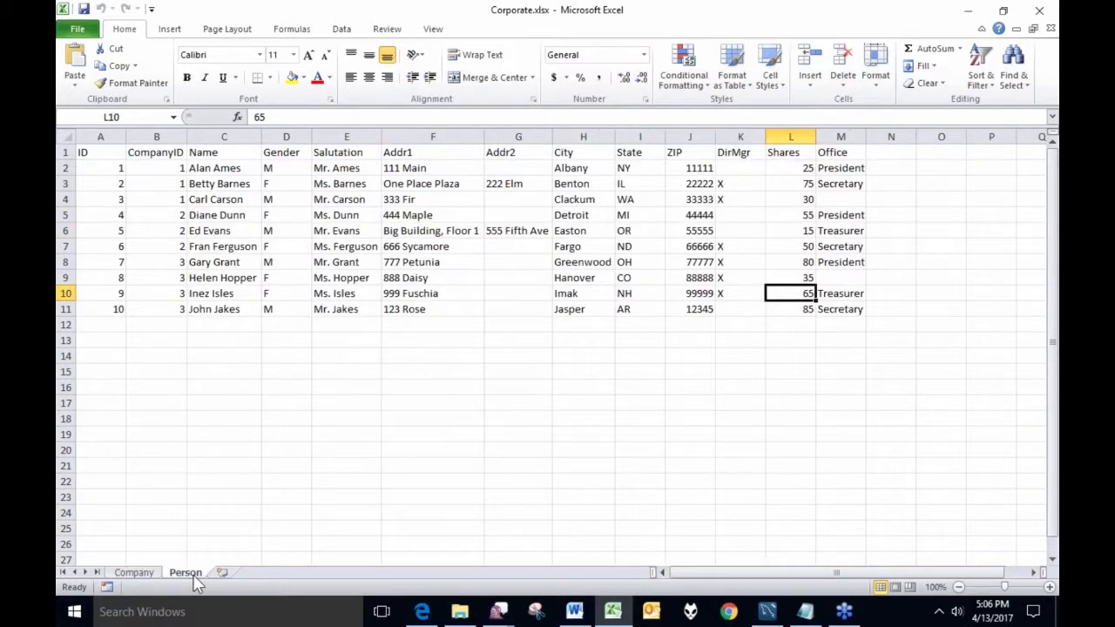
pyautogui.click(137, 573)
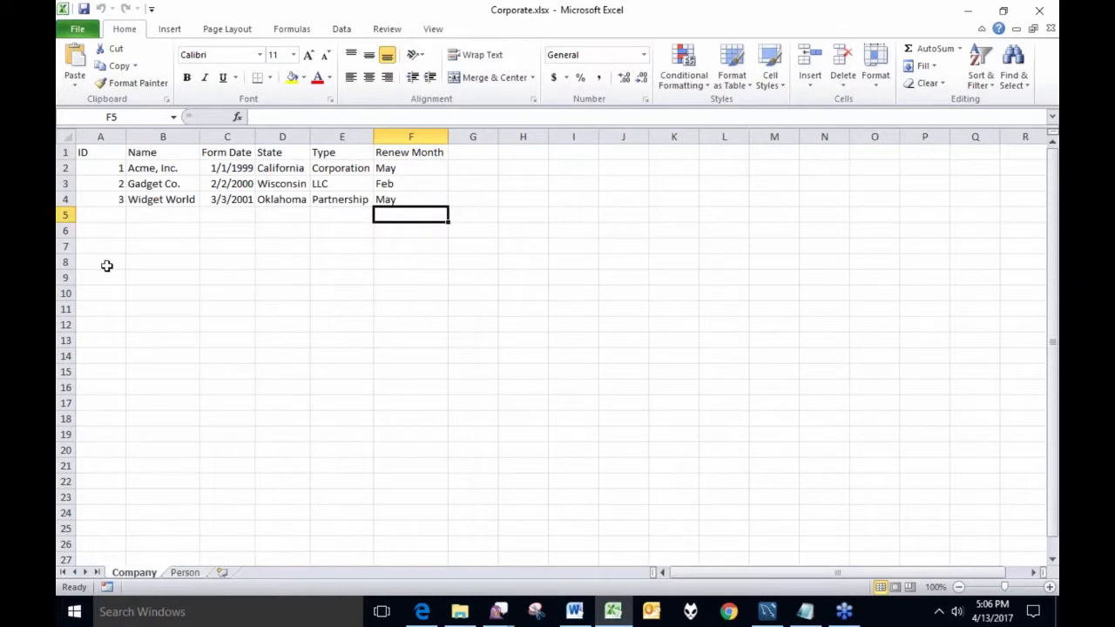
pyautogui.moveTo(109, 171); pyautogui.dragTo(105, 196)
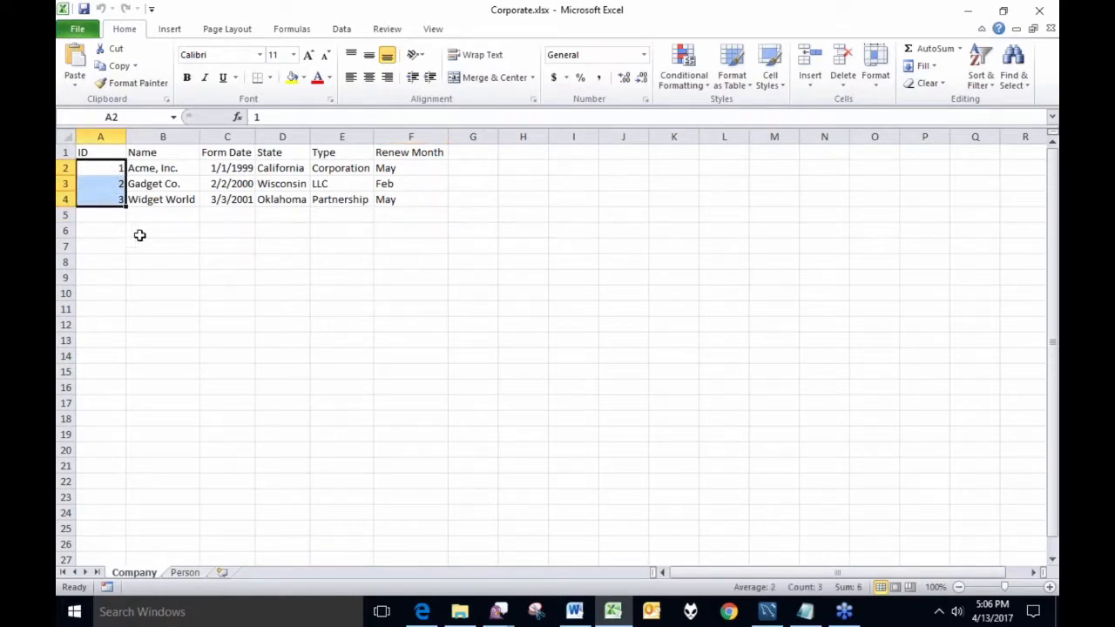
pyautogui.click(184, 572)
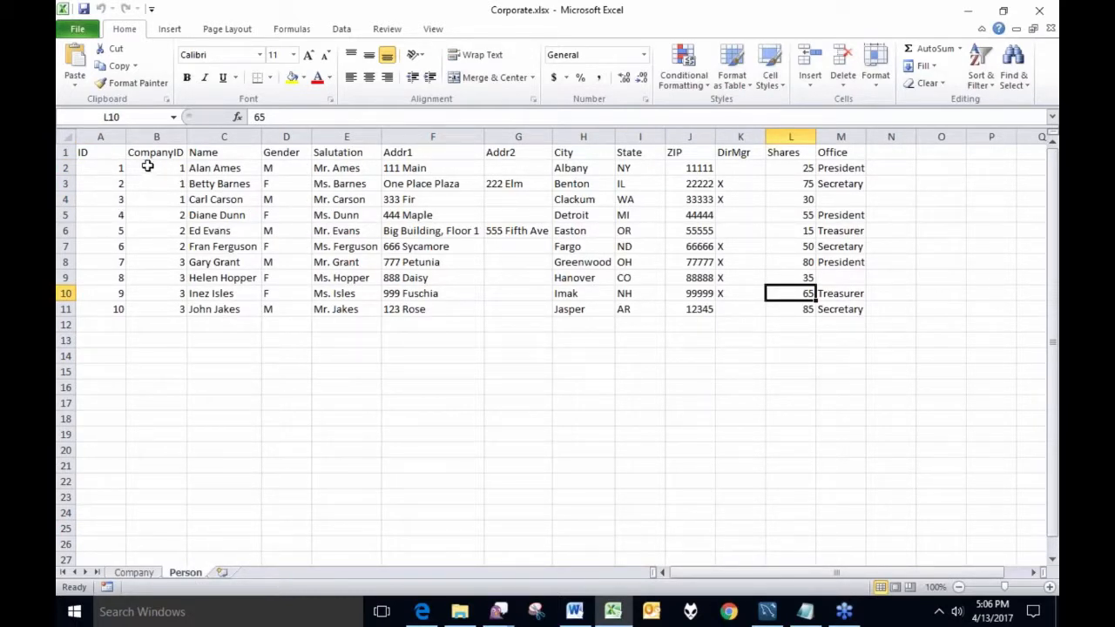
pyautogui.moveTo(157, 166); pyautogui.dragTo(158, 301)
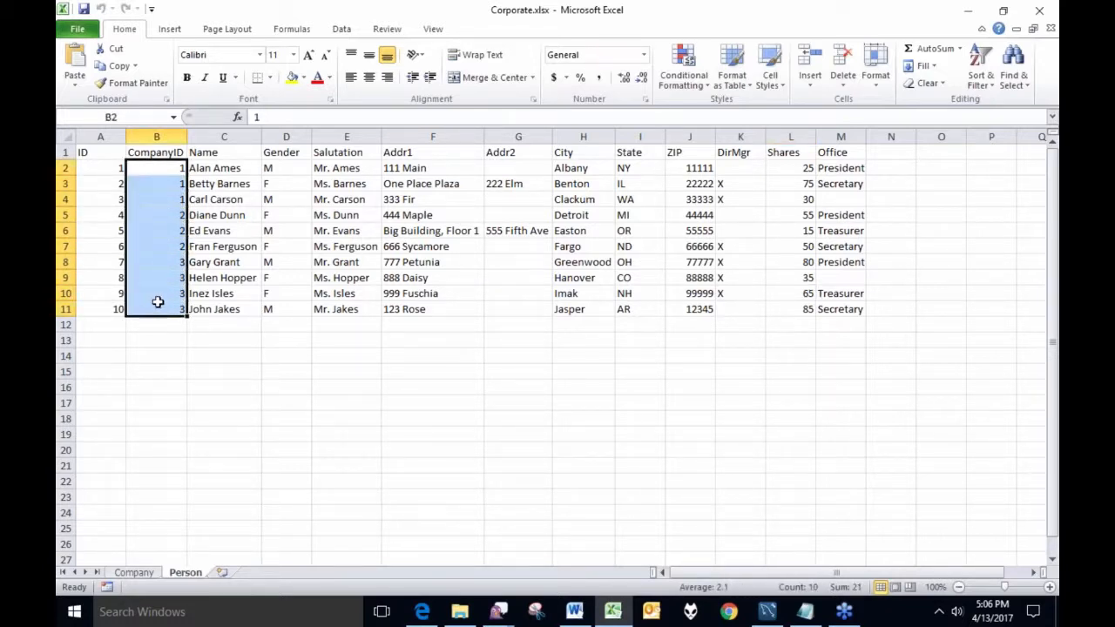
pyautogui.click(154, 184)
pyautogui.moveTo(154, 166); pyautogui.dragTo(163, 303)
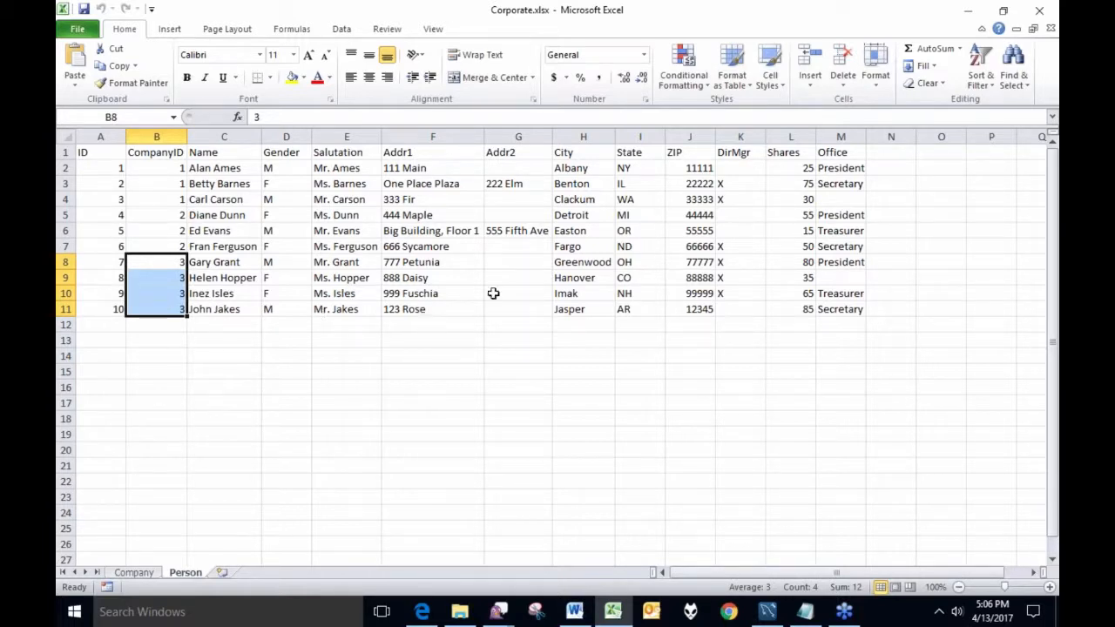
# Examine the Office, Shares, DirMgr and CompanyID entries on the Person sheet
pyautogui.click(849, 174)
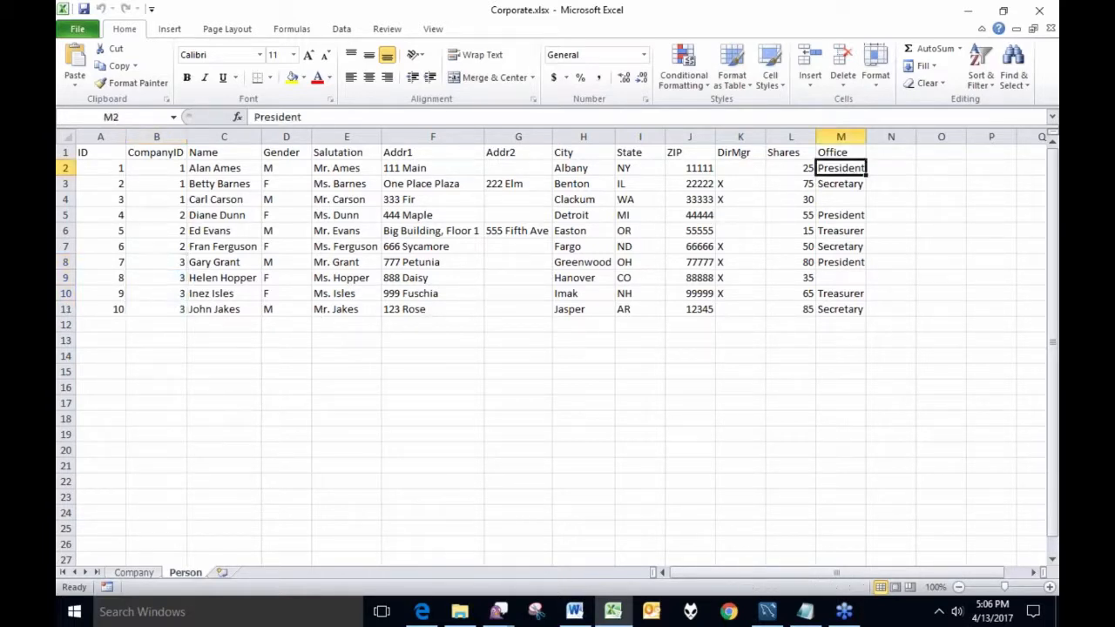
pyautogui.click(846, 187)
pyautogui.click(839, 219)
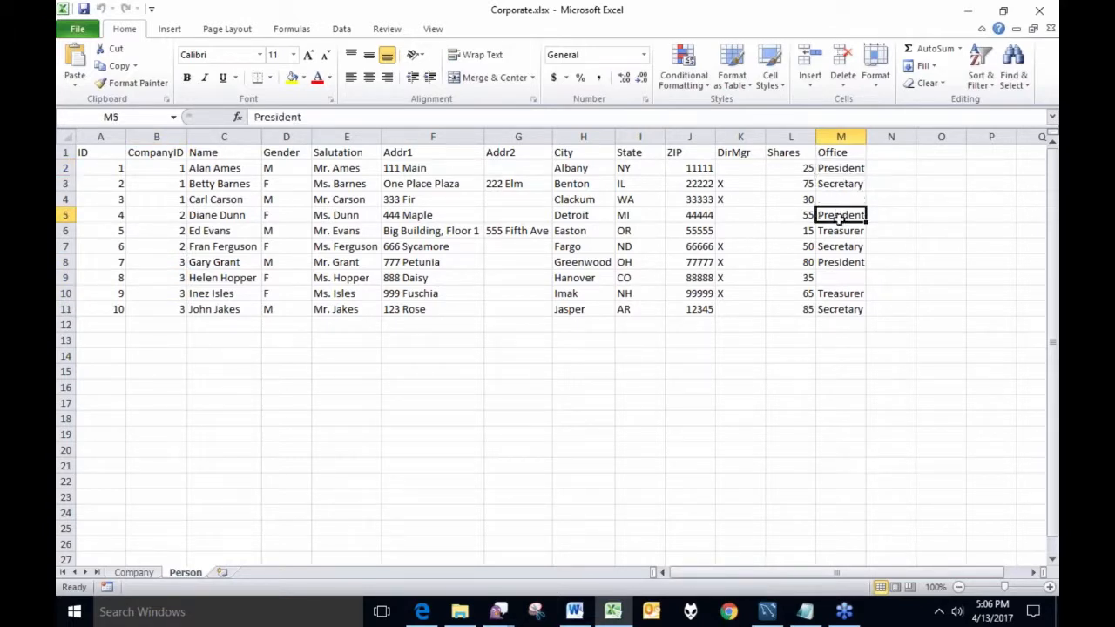
pyautogui.click(789, 169)
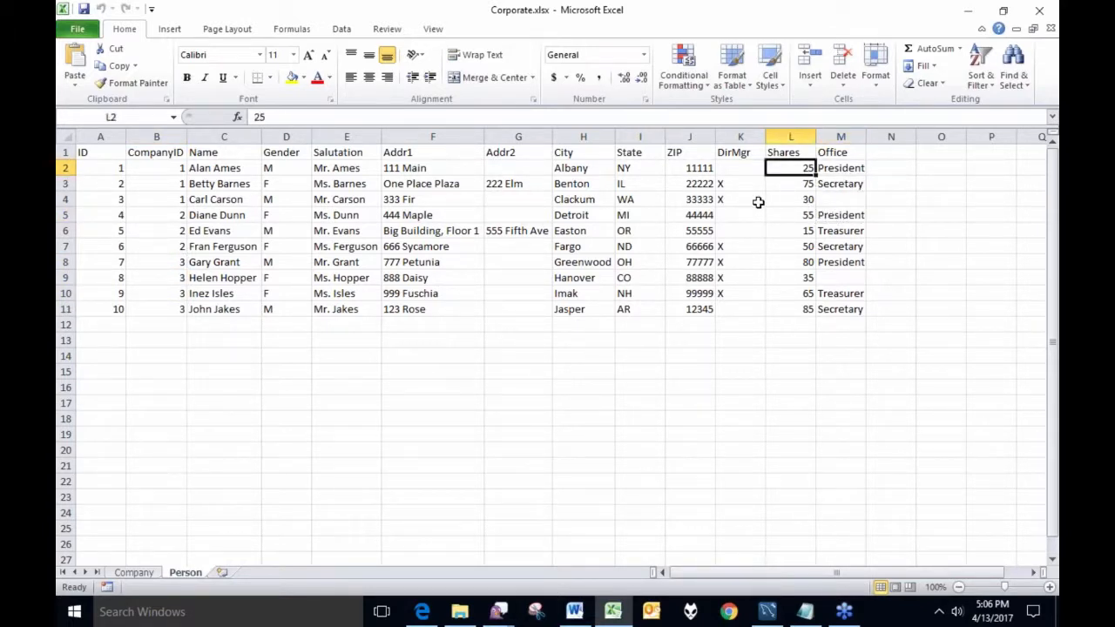
pyautogui.click(746, 183)
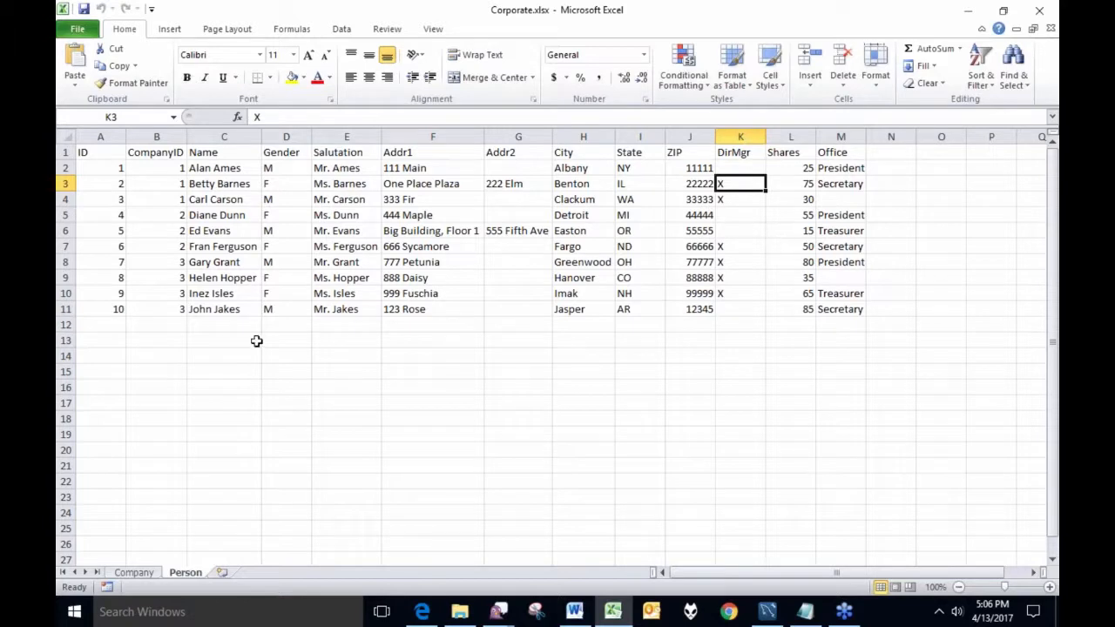
pyautogui.click(172, 262)
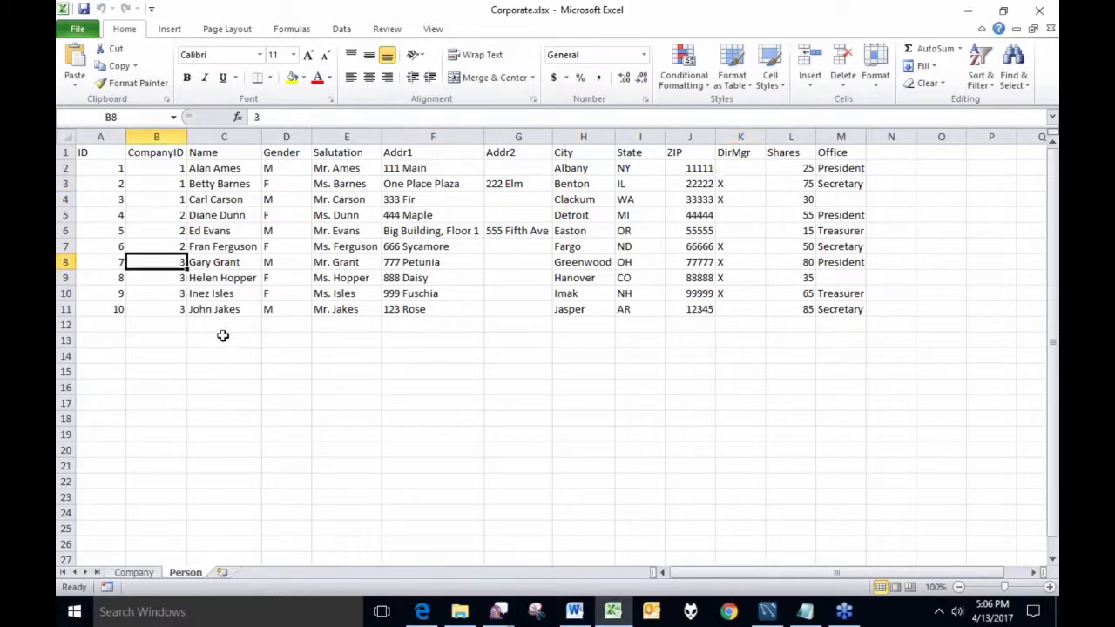
# Review the Company and Person sheets once more and close the Corporate.xlsx workbook to return to the Word letter
pyautogui.click(135, 575)
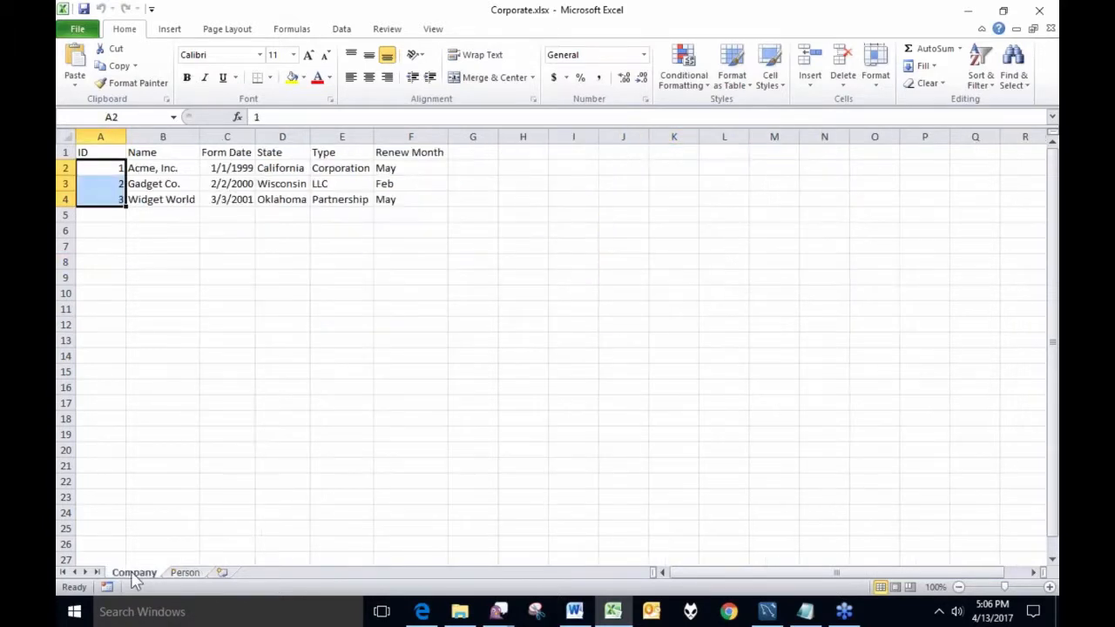
pyautogui.click(186, 573)
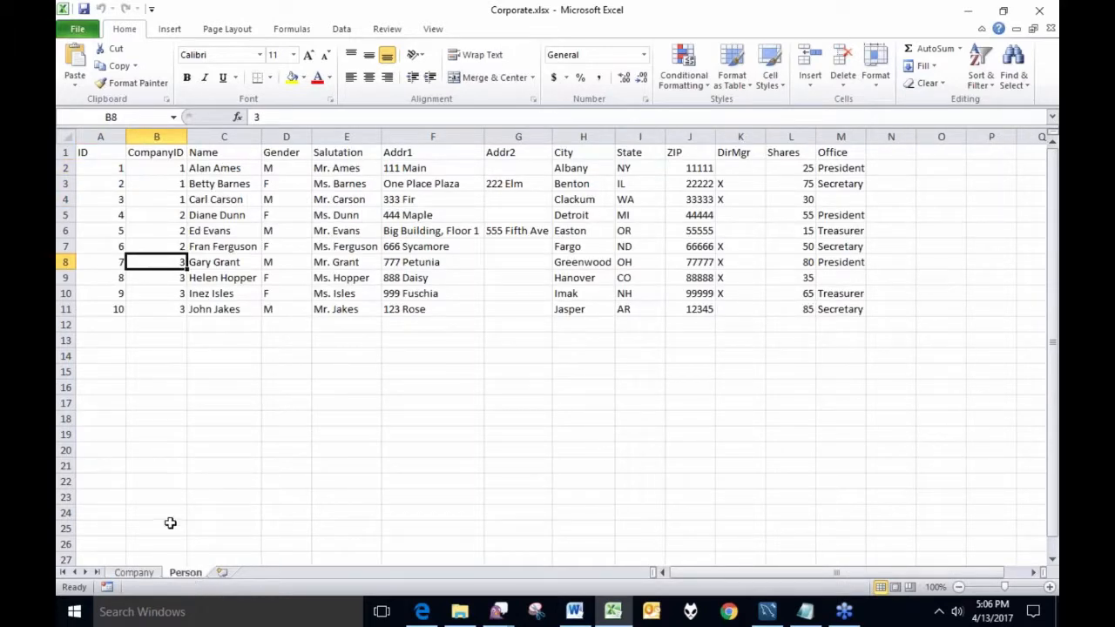
pyautogui.click(143, 573)
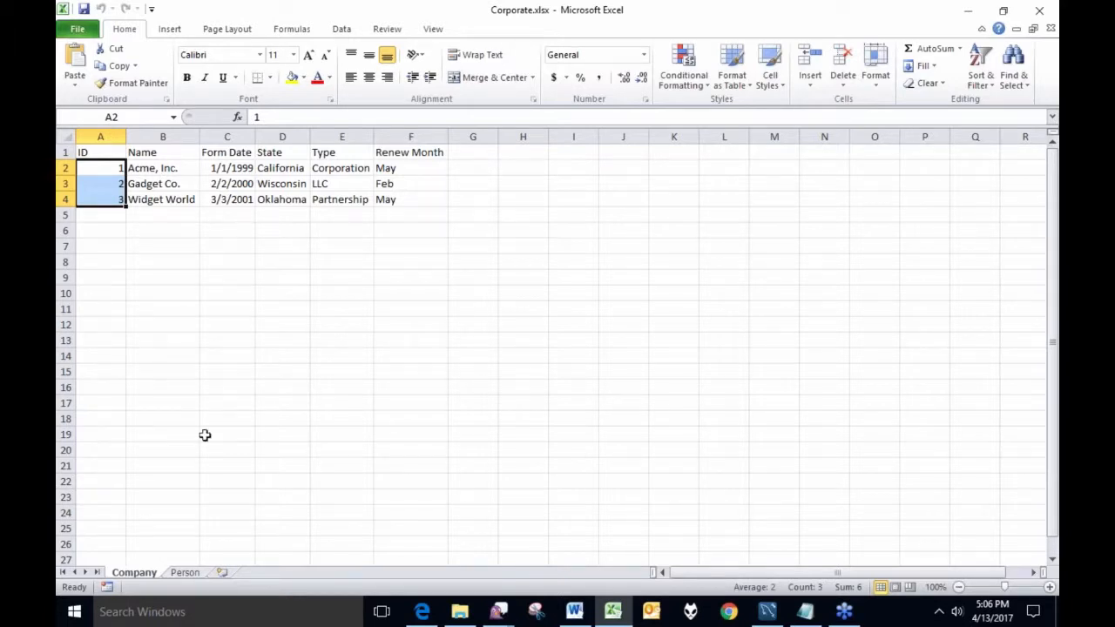
pyautogui.click(187, 572)
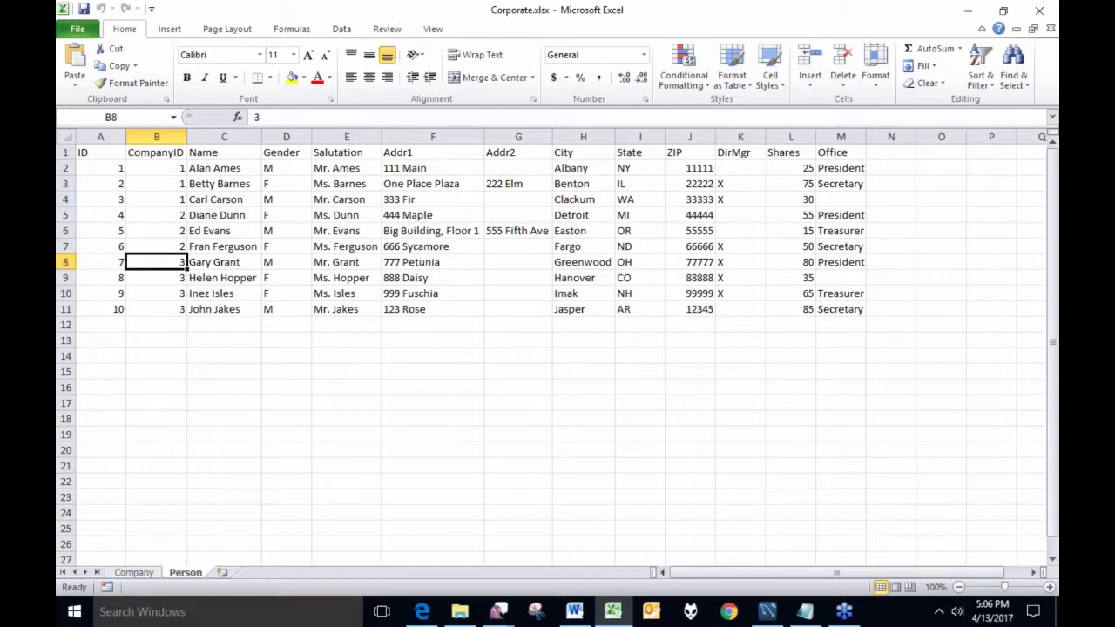
pyautogui.click(150, 573)
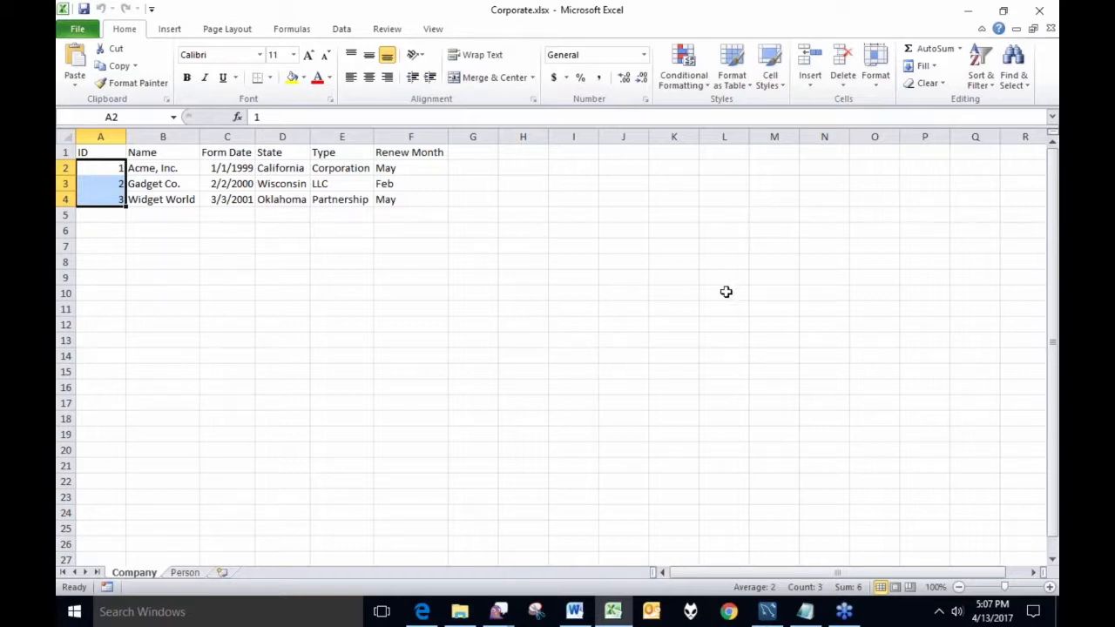
pyautogui.click(1035, 13)
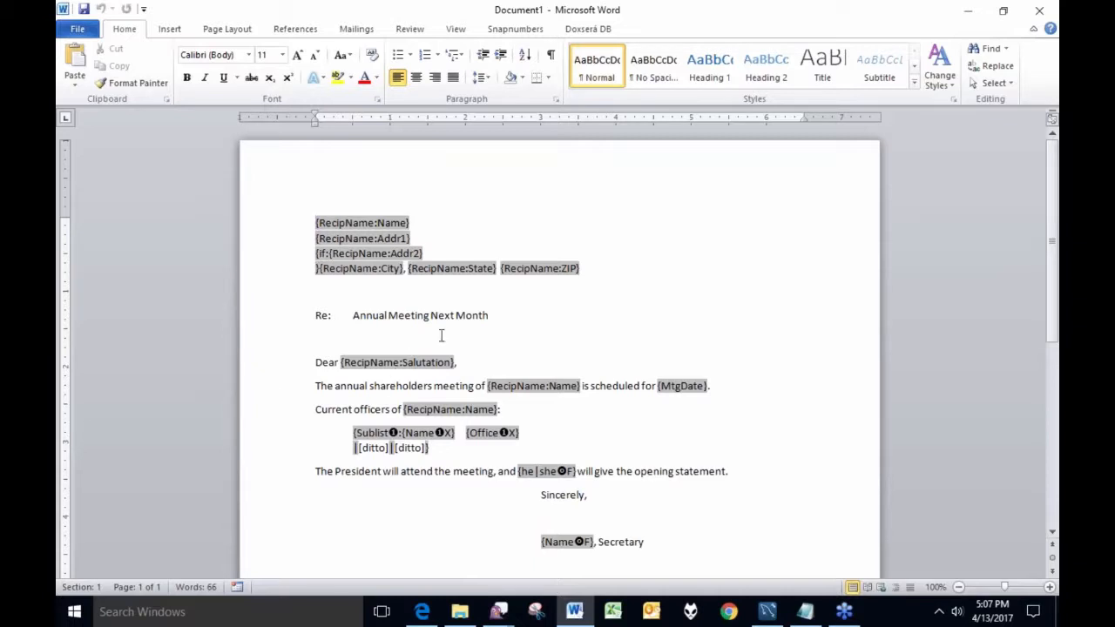
# Enter 5/15/2017 as the date of the shareholders meeting in the Doxserá questionnaire below the letter
pyautogui.scroll(-3, 291, 415)
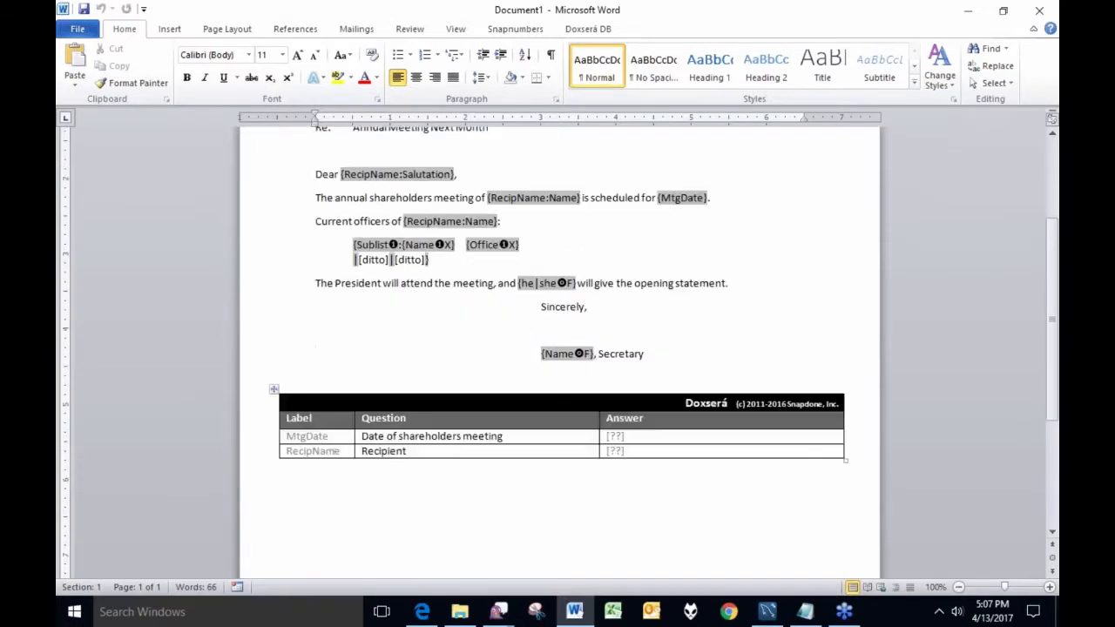
pyautogui.scroll(1, 304, 398)
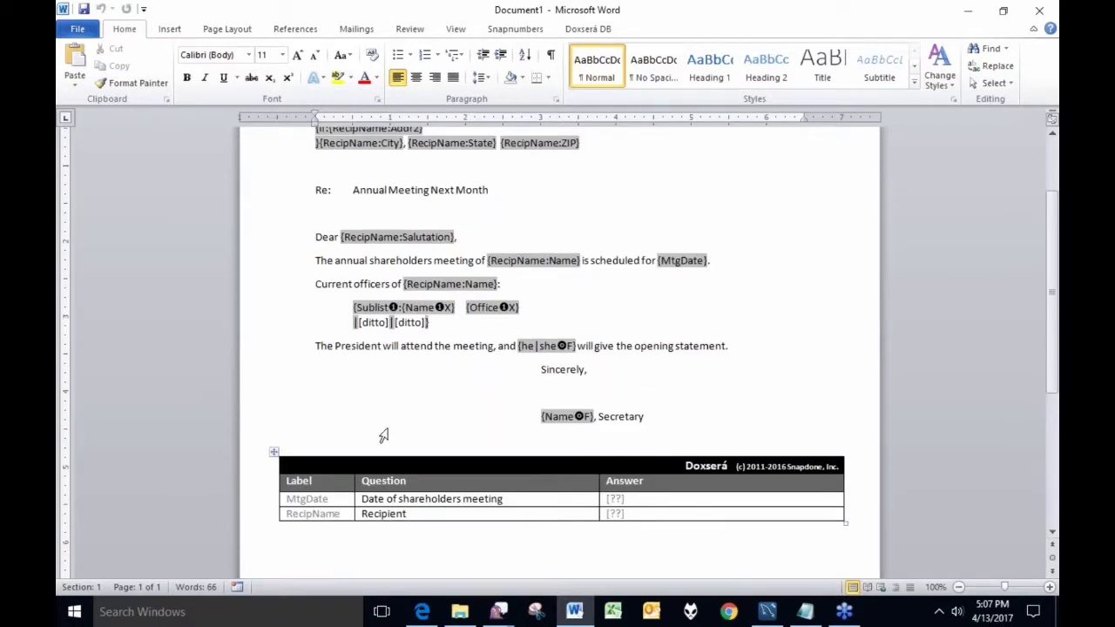
pyautogui.click(615, 499)
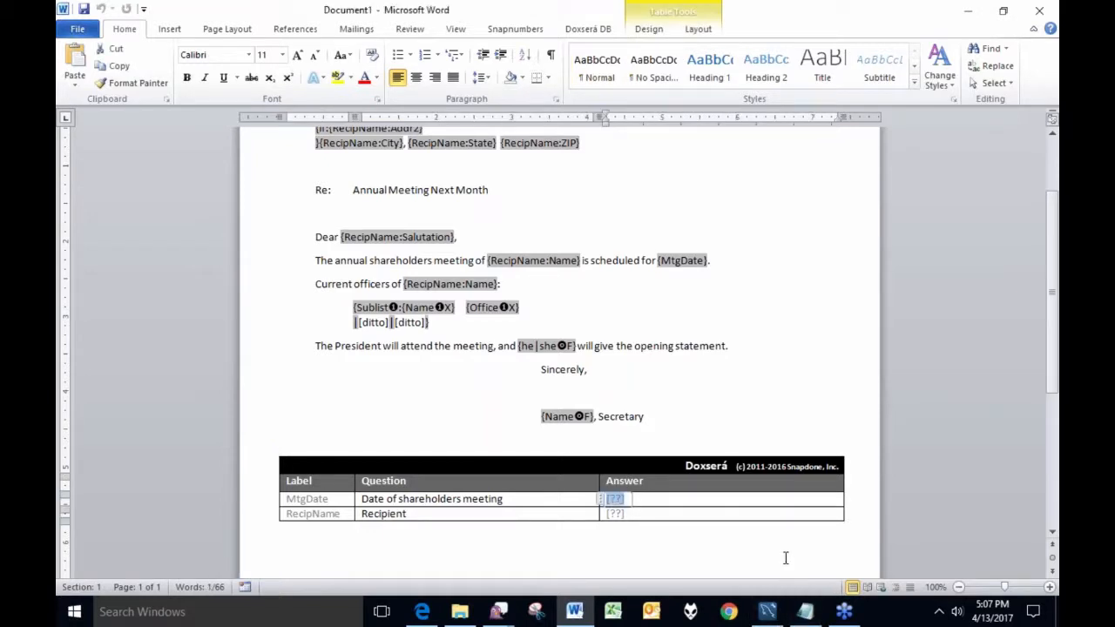
pyautogui.write('5')
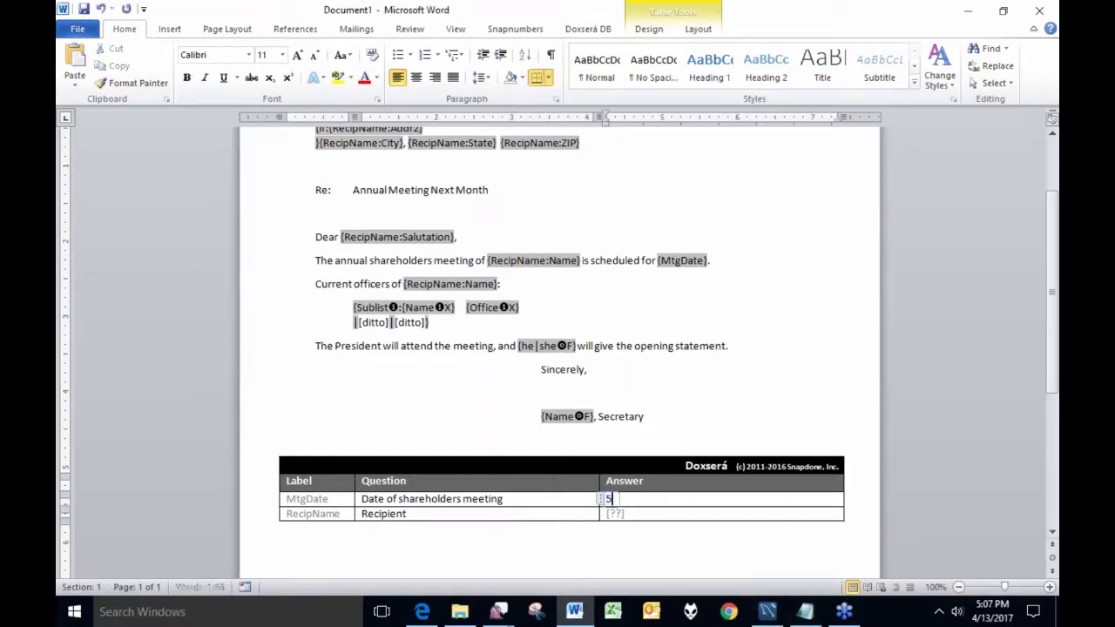
pyautogui.write('/15/20f17')
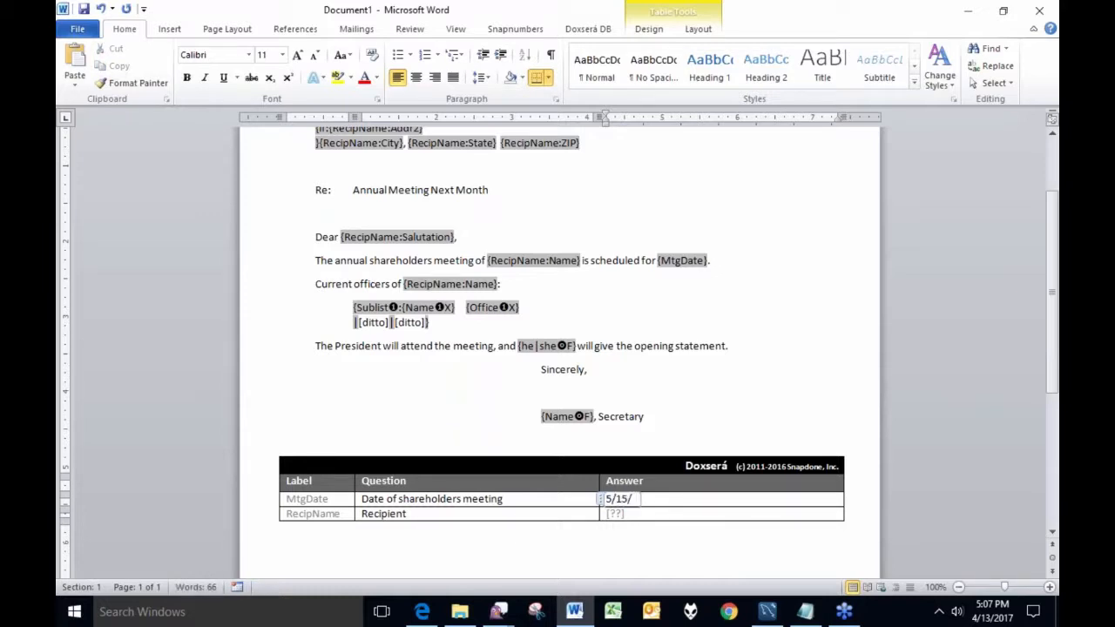
pyautogui.press('BackSpace')
pyautogui.press('BackSpace')
pyautogui.press('BackSpace')
pyautogui.write('17')
pyautogui.press('Tab')
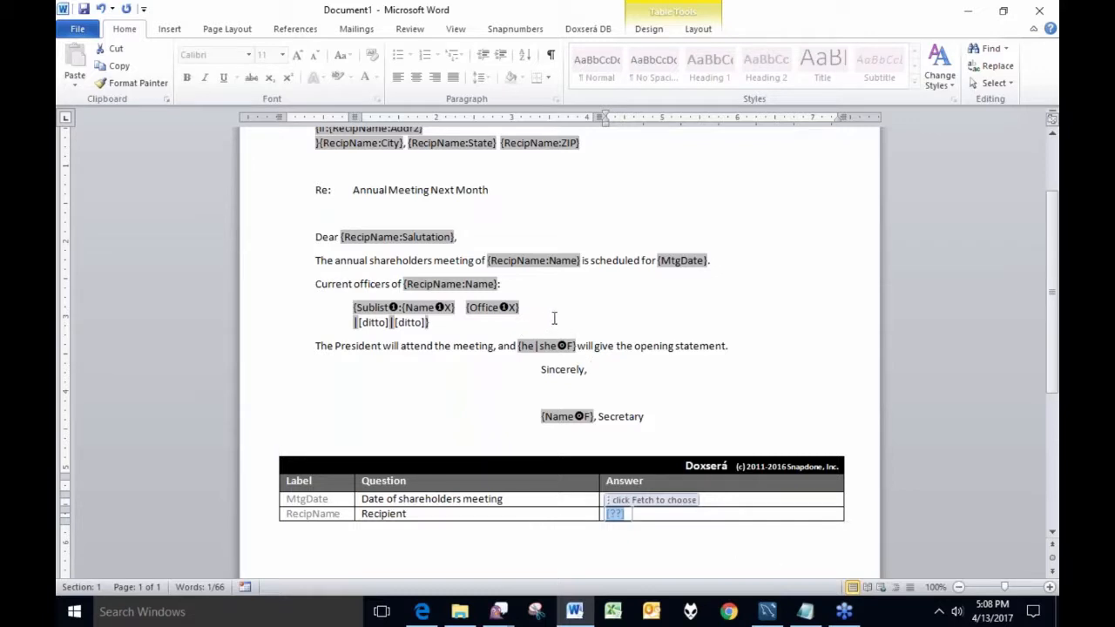
# Fetch the second listed Gadget Co. person from the data source as the Recipient and fill the letter
pyautogui.click(607, 33)
pyautogui.click(220, 77)
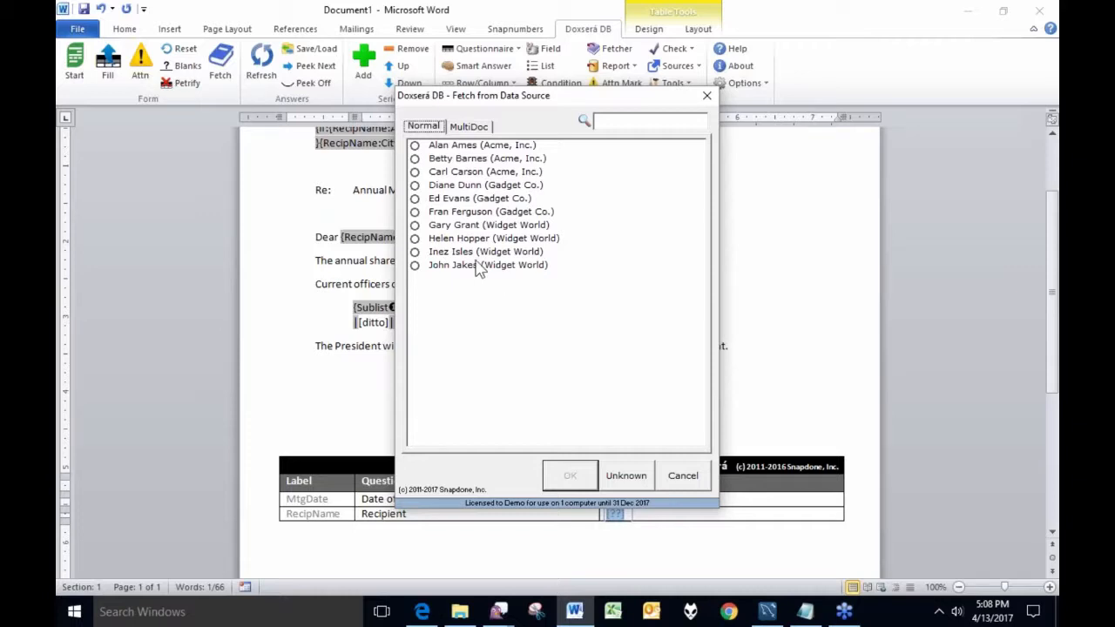
pyautogui.click(442, 202)
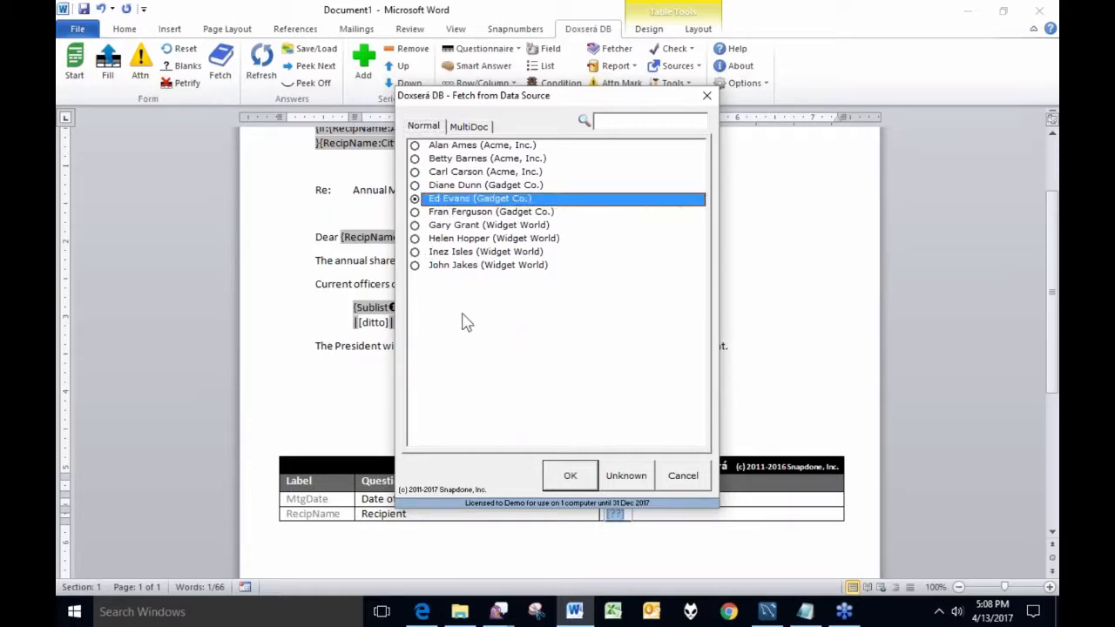
pyautogui.click(571, 479)
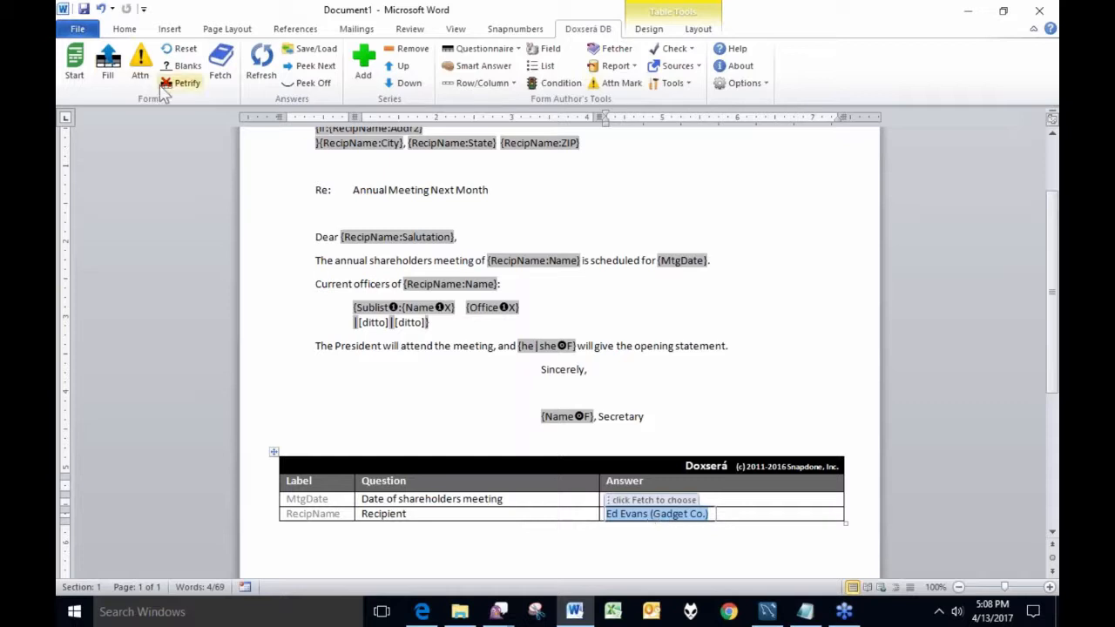
pyautogui.click(109, 77)
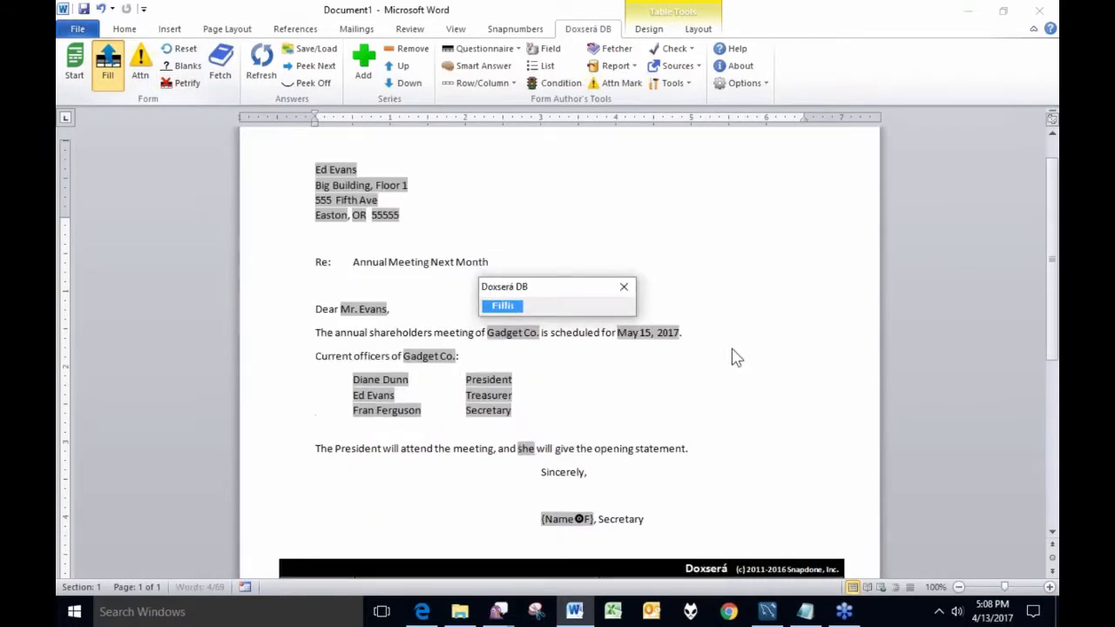
pyautogui.scroll(3, 670, 350)
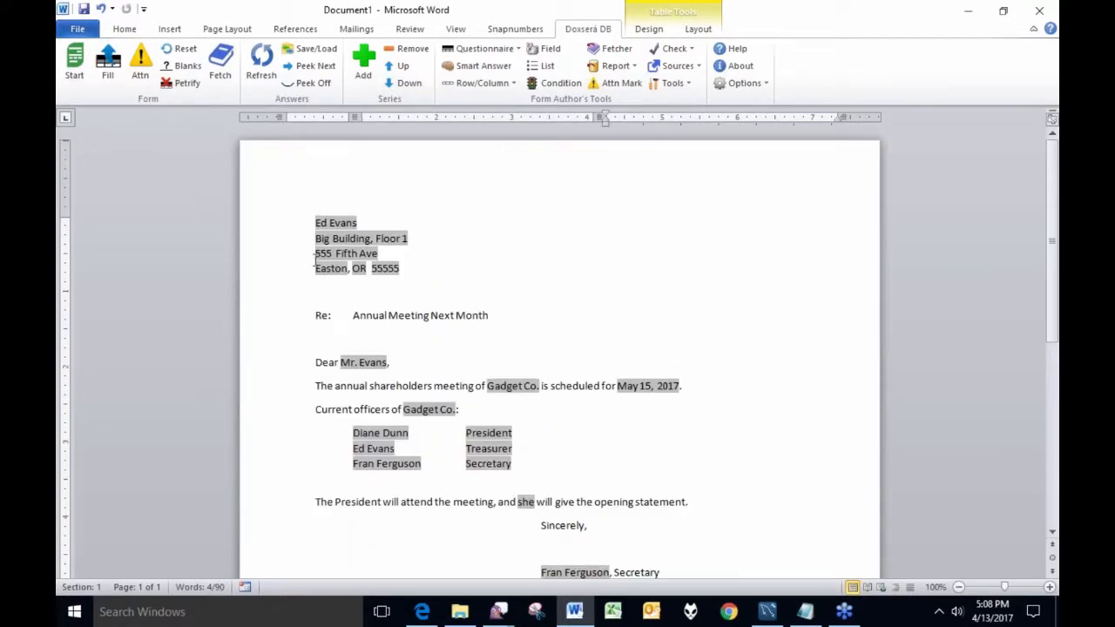
# Check the filled letter's address block, officer list, President pronoun, Secretary signature and questionnaire answers
pyautogui.moveTo(285, 225); pyautogui.dragTo(270, 279)
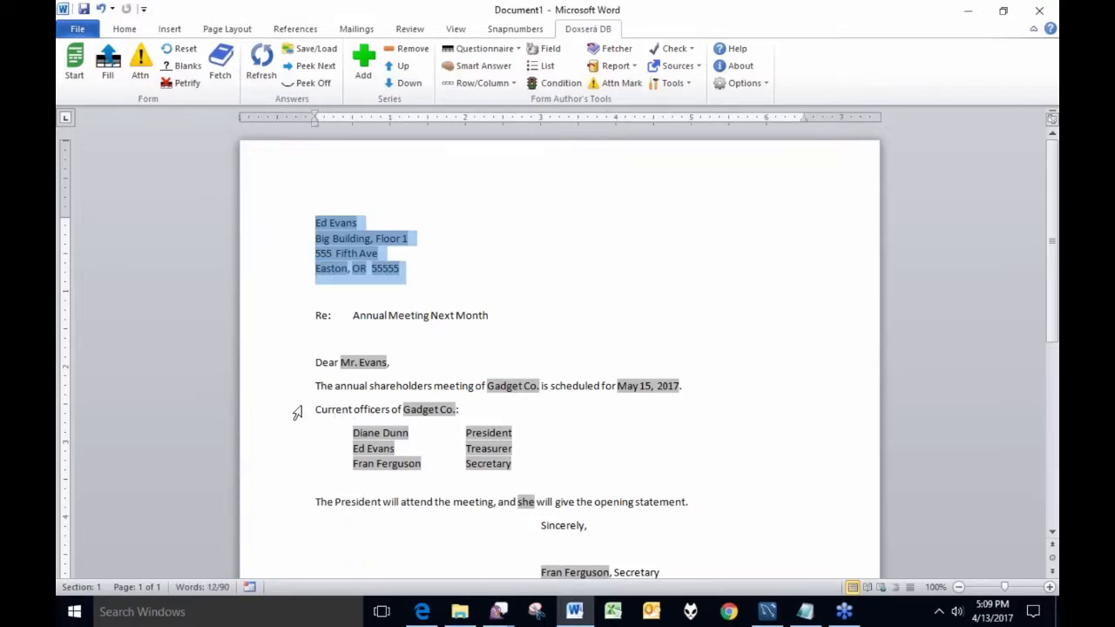
pyautogui.moveTo(297, 413); pyautogui.dragTo(278, 471)
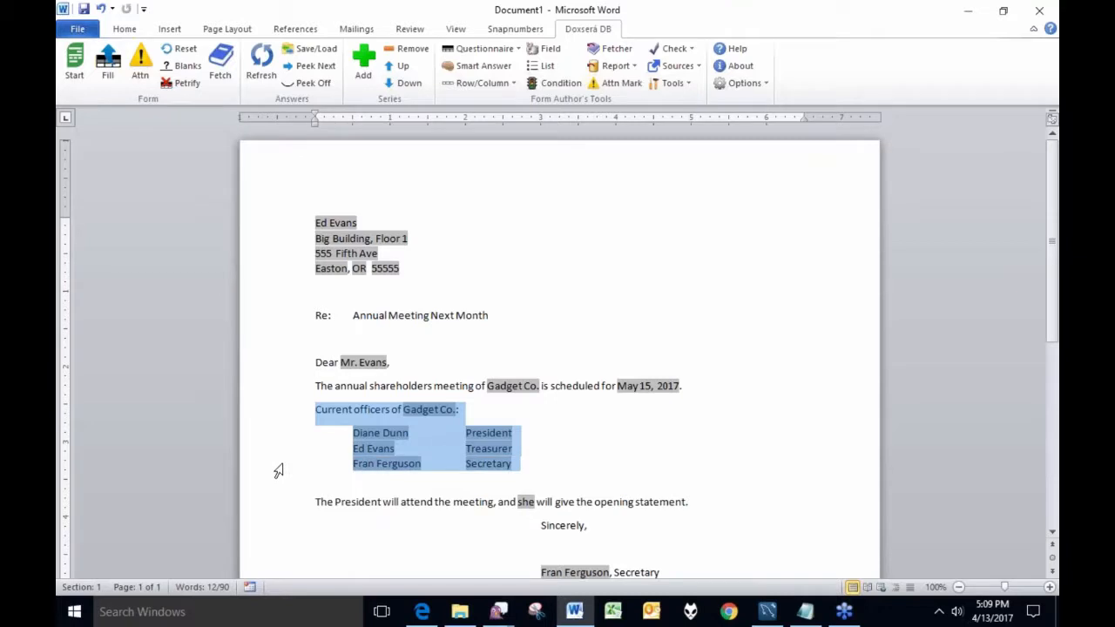
pyautogui.scroll(-1, 288, 449)
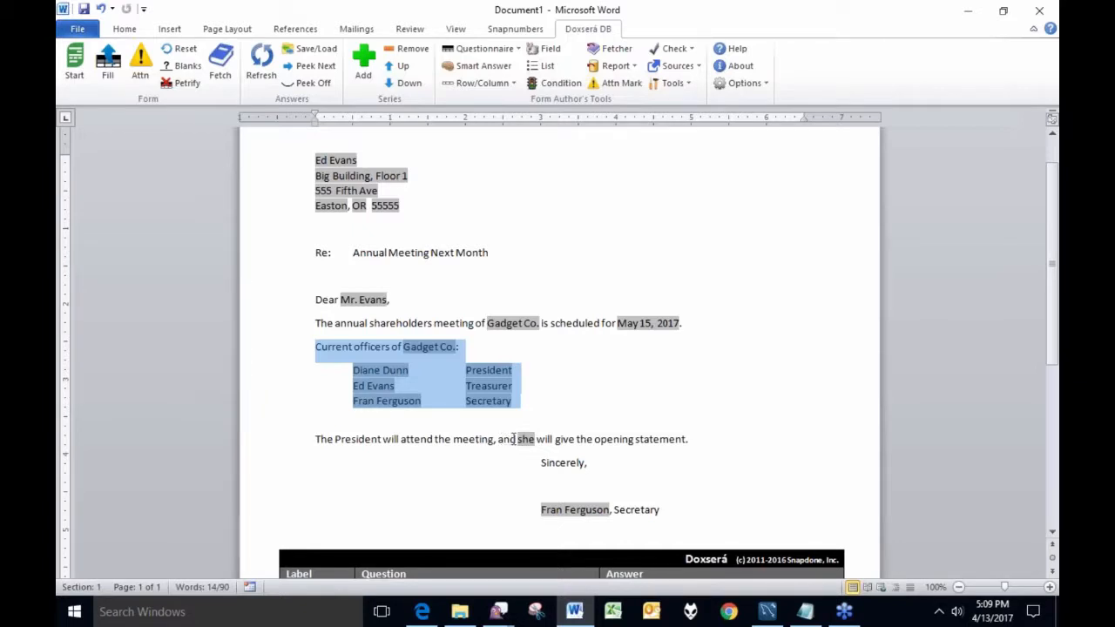
pyautogui.moveTo(344, 439); pyautogui.dragTo(381, 441)
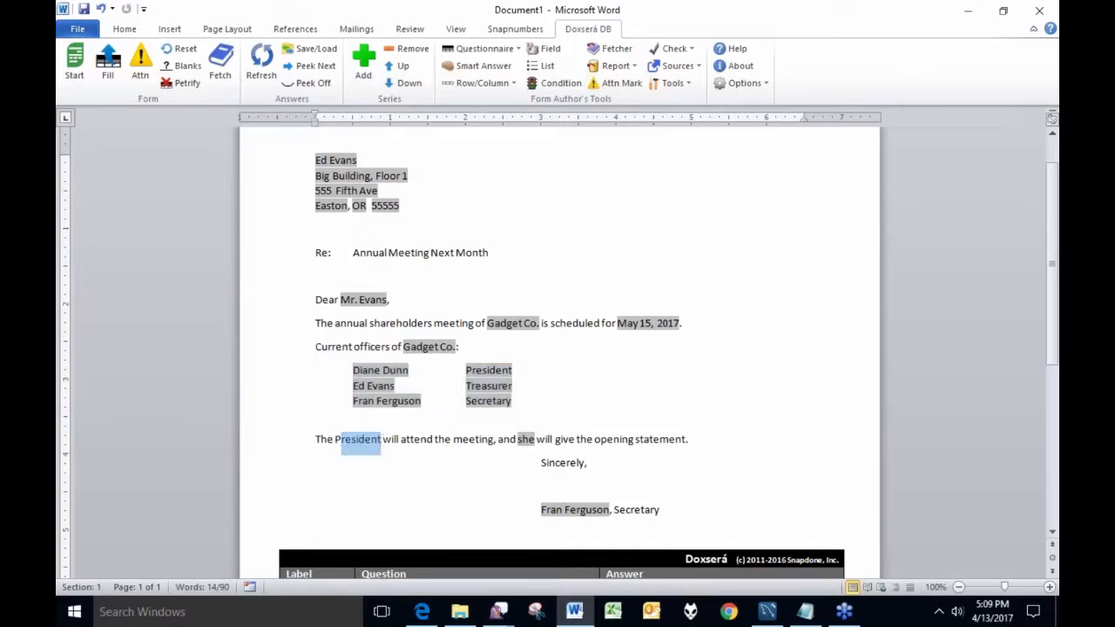
pyautogui.moveTo(517, 440); pyautogui.dragTo(537, 441)
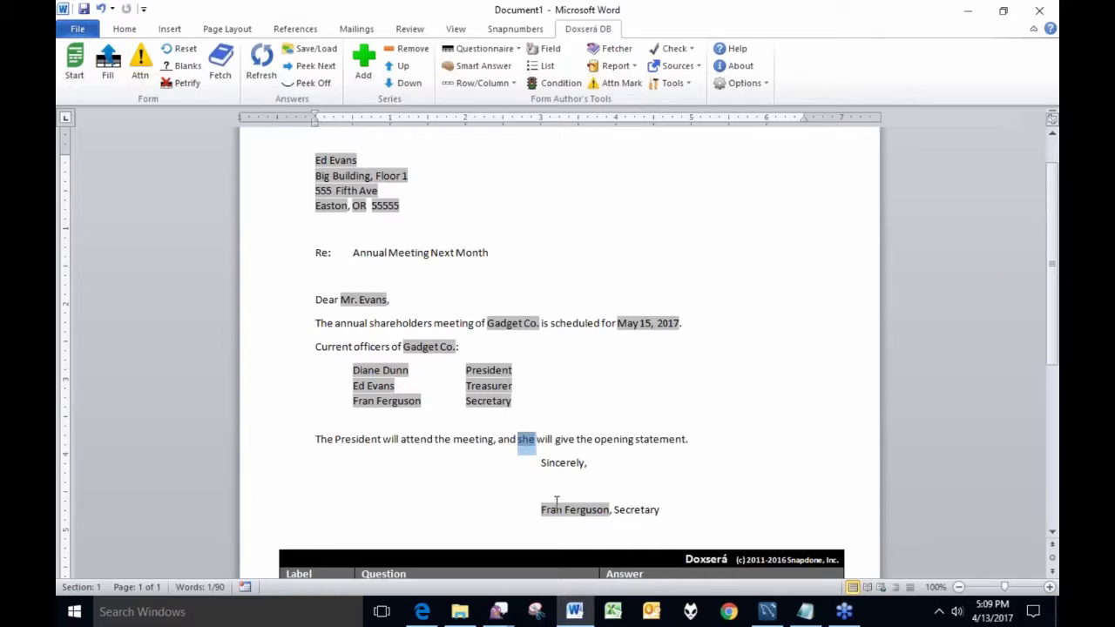
pyautogui.moveTo(540, 510); pyautogui.dragTo(610, 510)
pyautogui.scroll(-4, 694, 416)
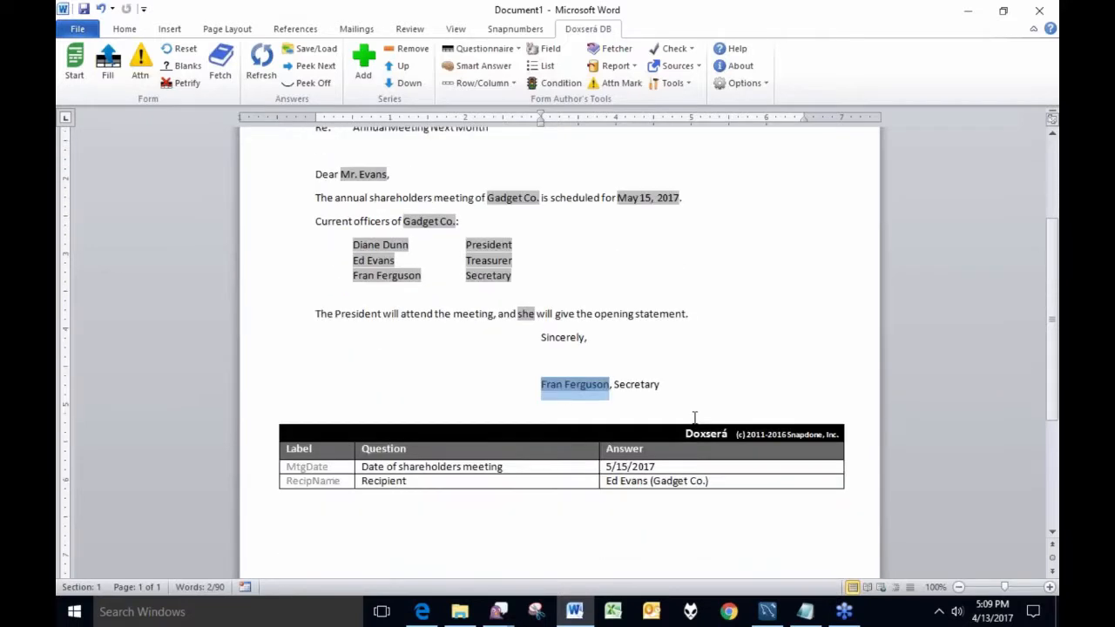
# Reset the filled letter to its field codes and look over the fields and the questionnaire
pyautogui.click(667, 419)
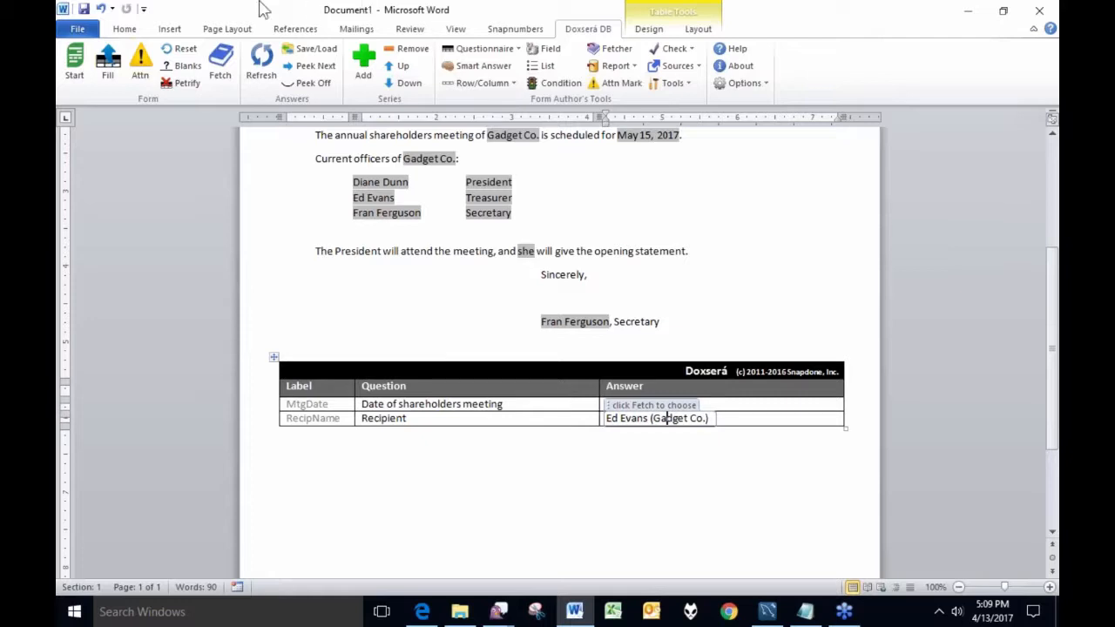
pyautogui.click(183, 50)
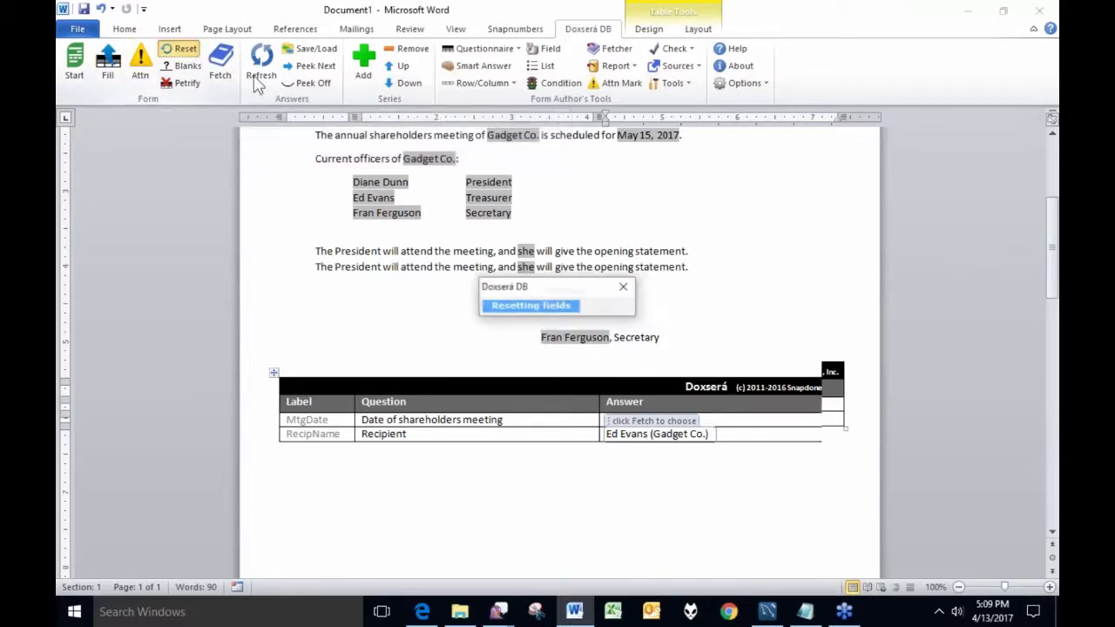
pyautogui.scroll(4, 552, 275)
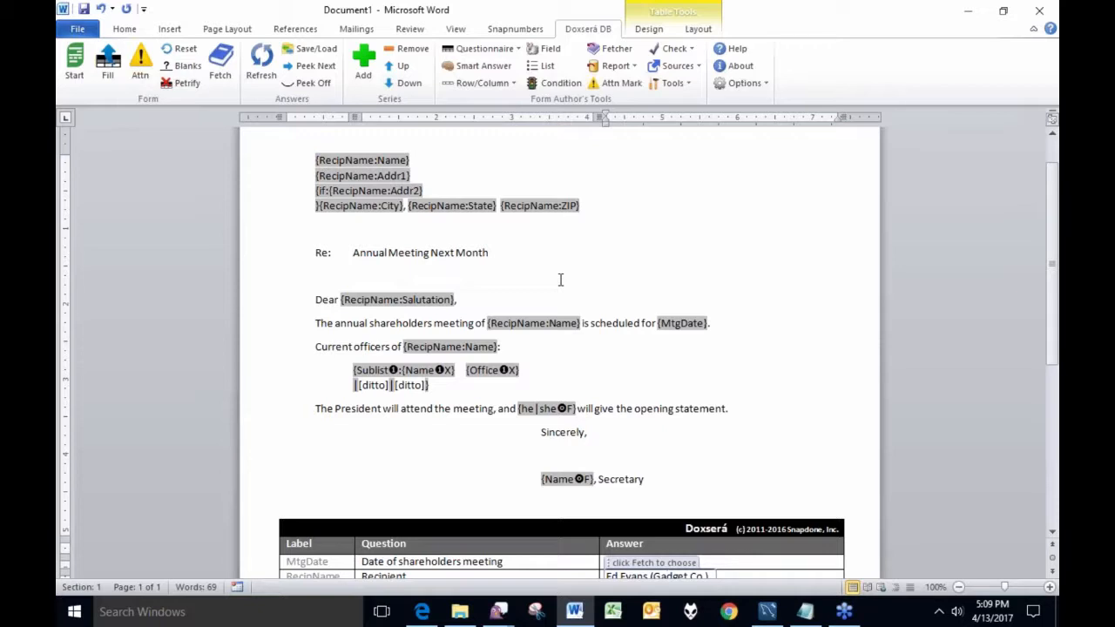
pyautogui.scroll(-3, 592, 310)
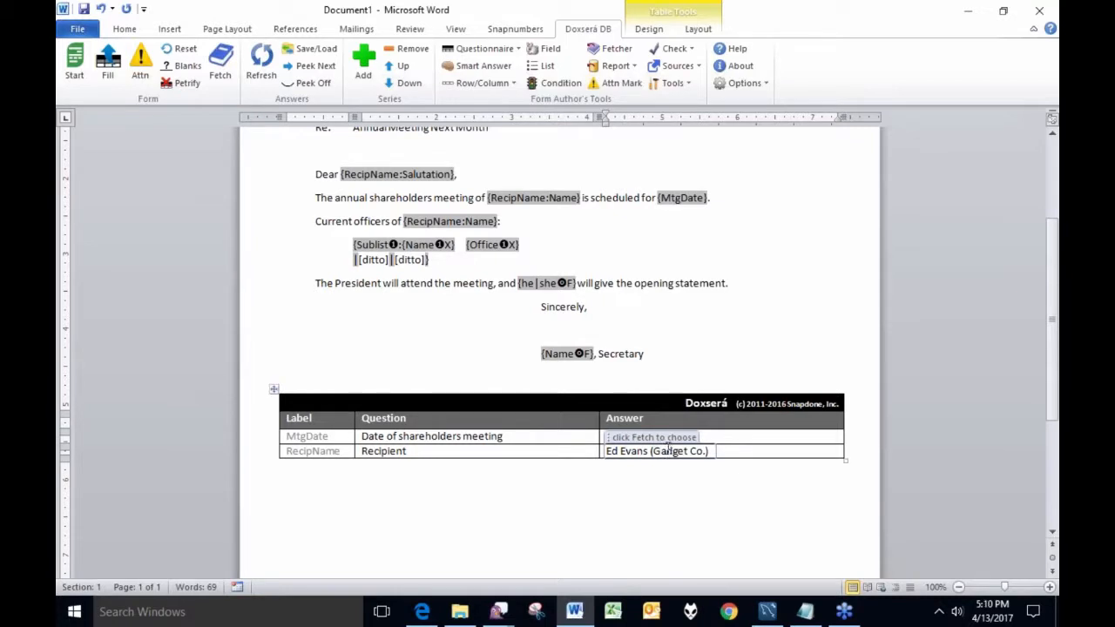
# Set the Recipient answer to MultiDoc in the Fetch from Data Source dialog
pyautogui.click(230, 77)
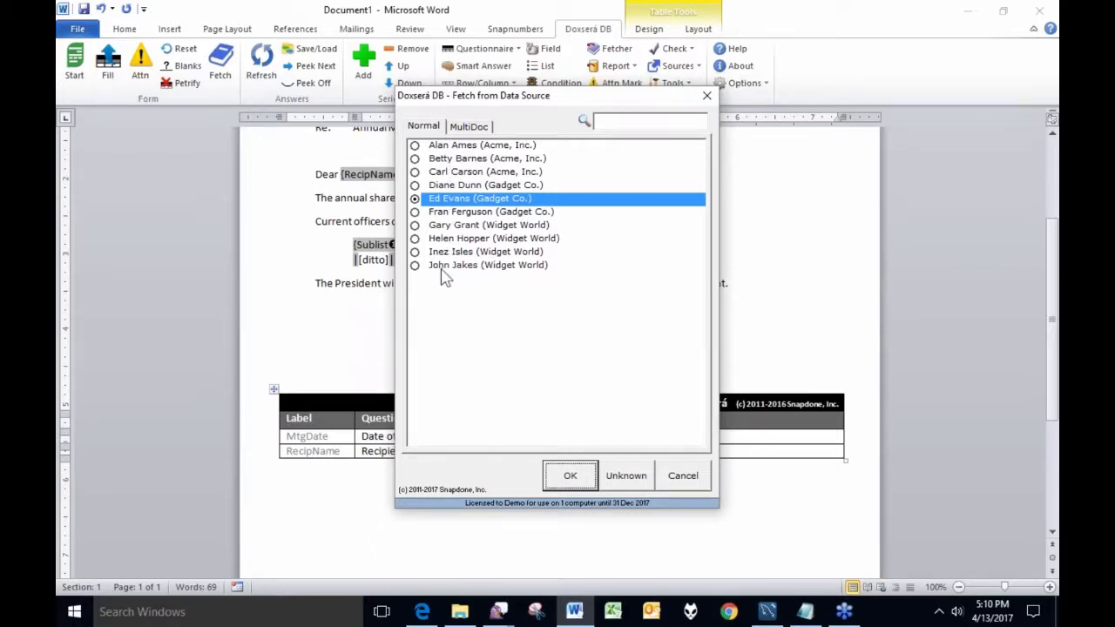
pyautogui.click(474, 130)
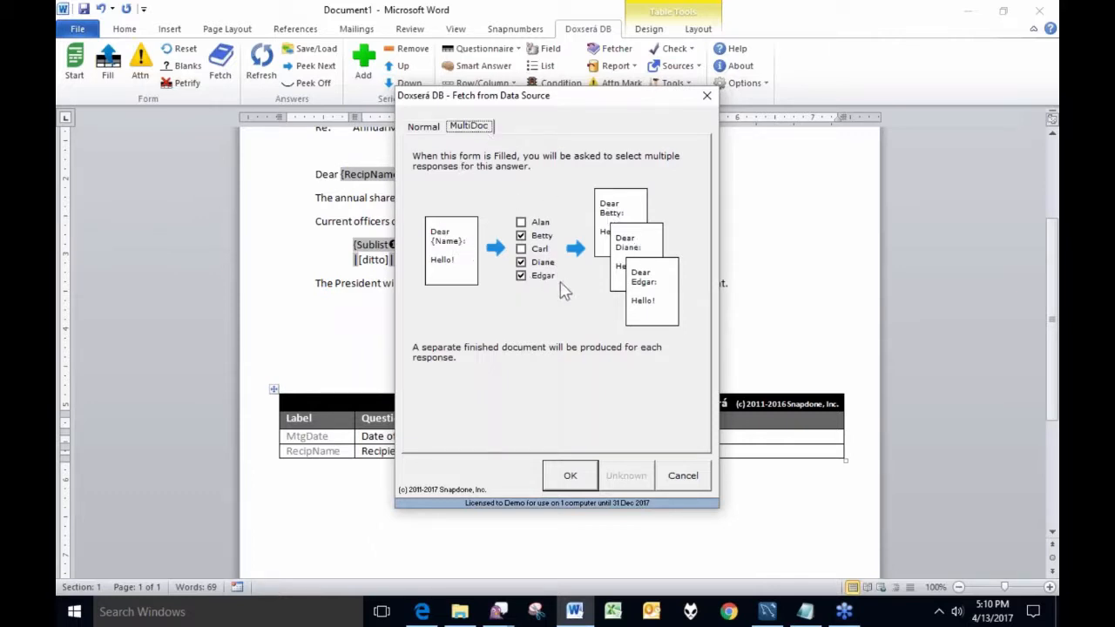
pyautogui.click(582, 474)
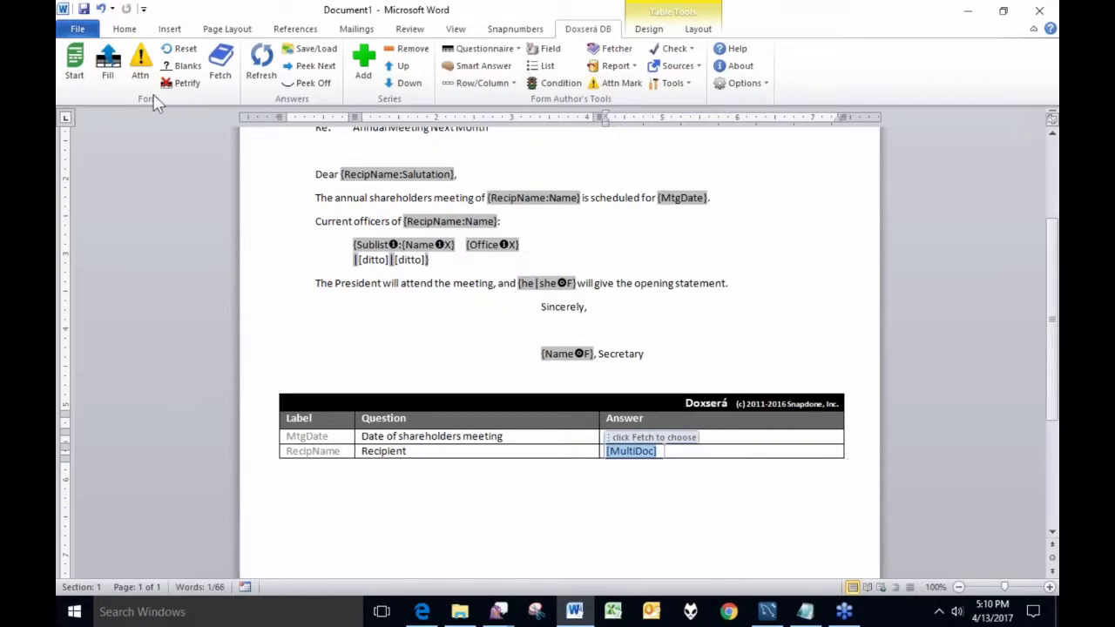
# Start filling the letter, select every Widget World person as a recipient, and cancel the MultiDoc fill
pyautogui.click(107, 68)
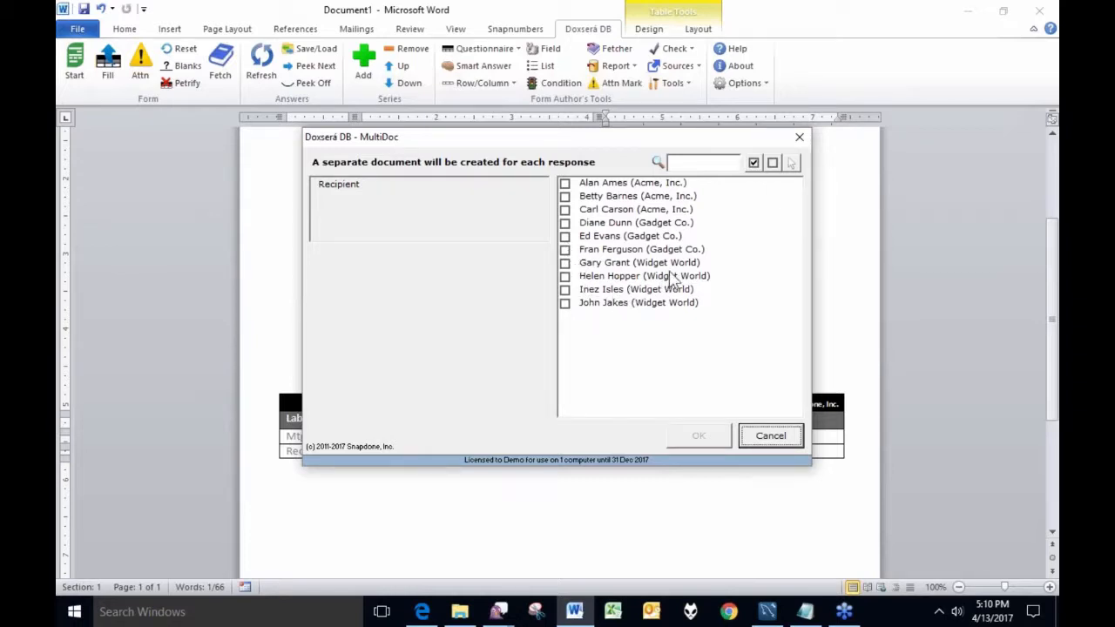
pyautogui.click(566, 263)
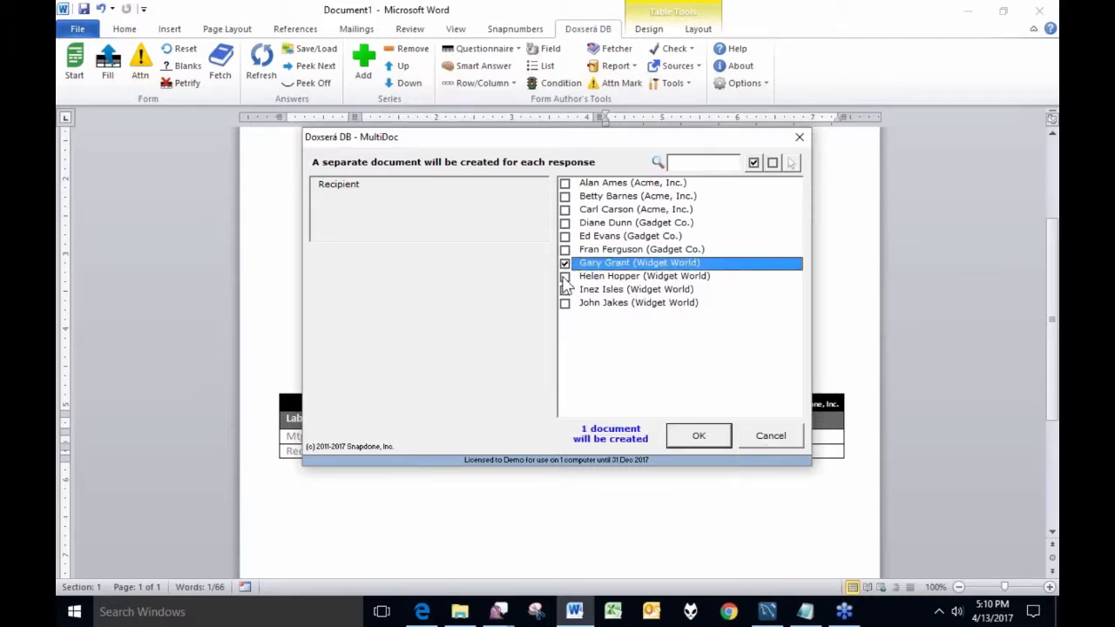
pyautogui.click(564, 277)
pyautogui.click(566, 290)
pyautogui.click(565, 302)
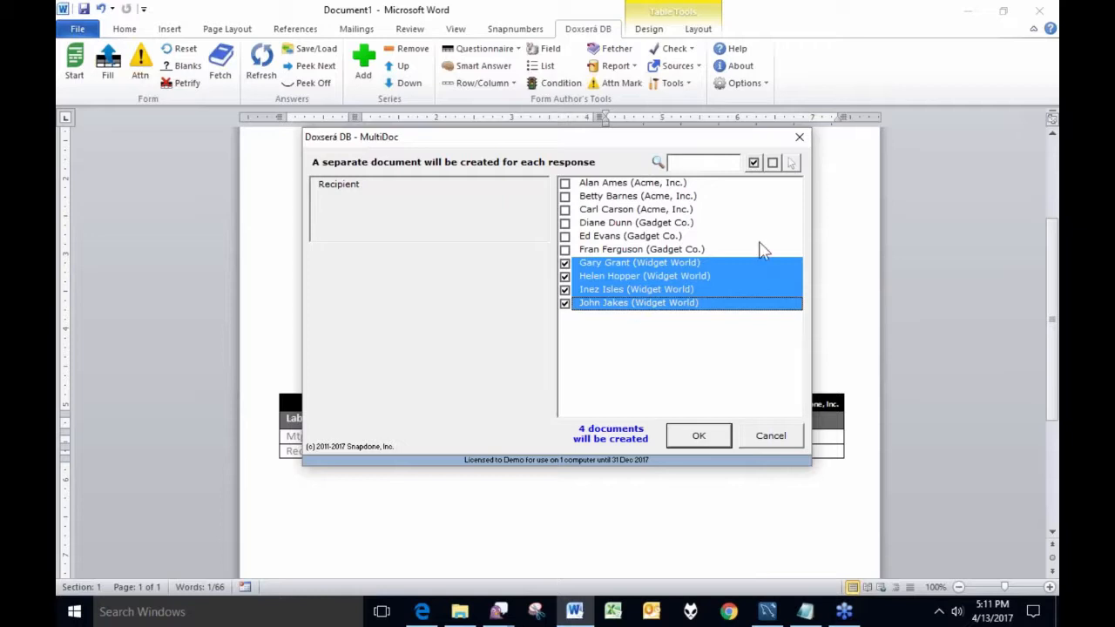
pyautogui.click(784, 435)
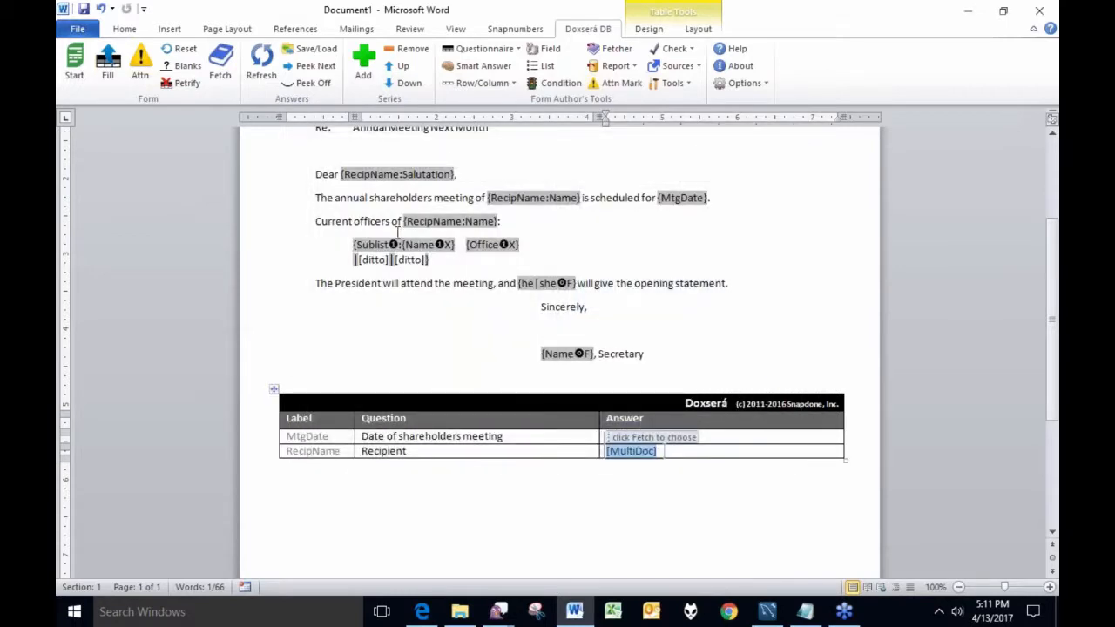
# Close the current letter without saving and start a new document from the form that asks for a company
pyautogui.hotkey('ctrl', 'w')
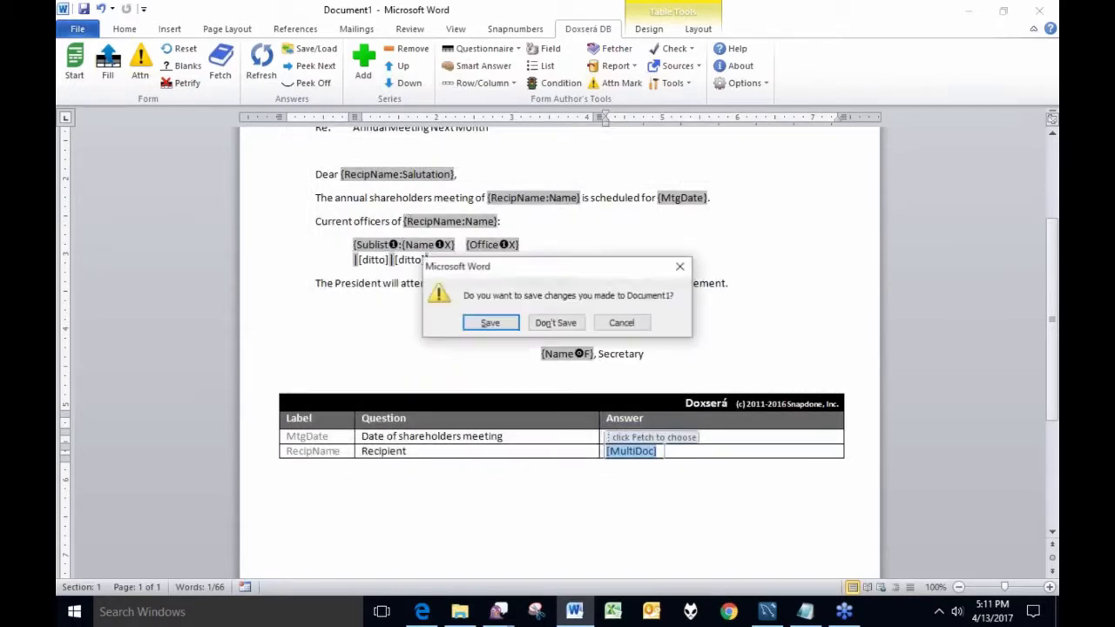
pyautogui.click(556, 322)
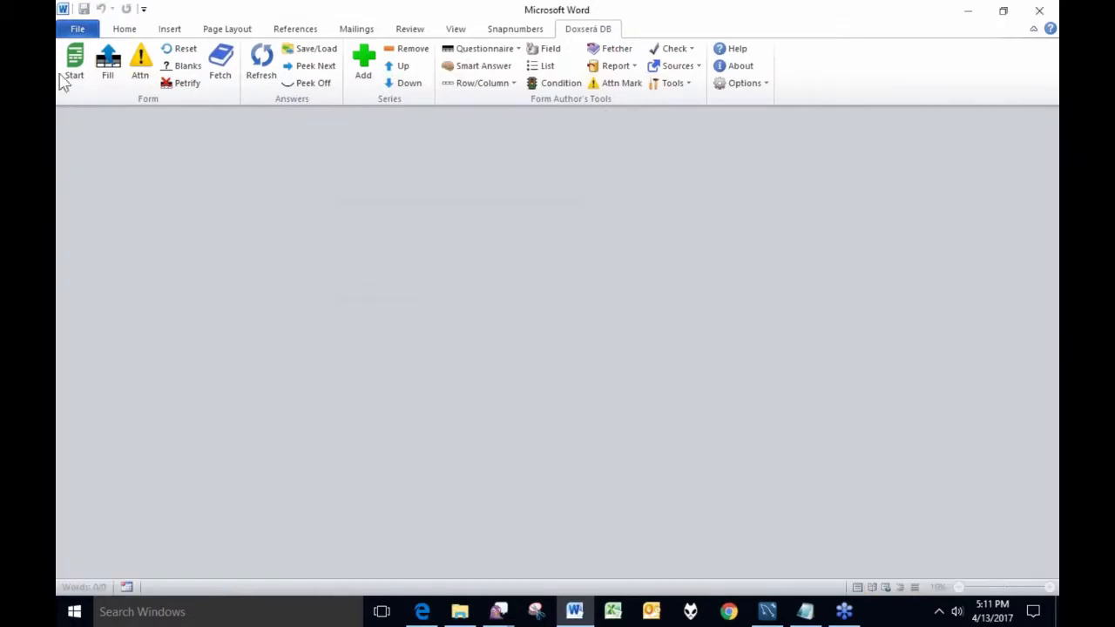
pyautogui.click(65, 78)
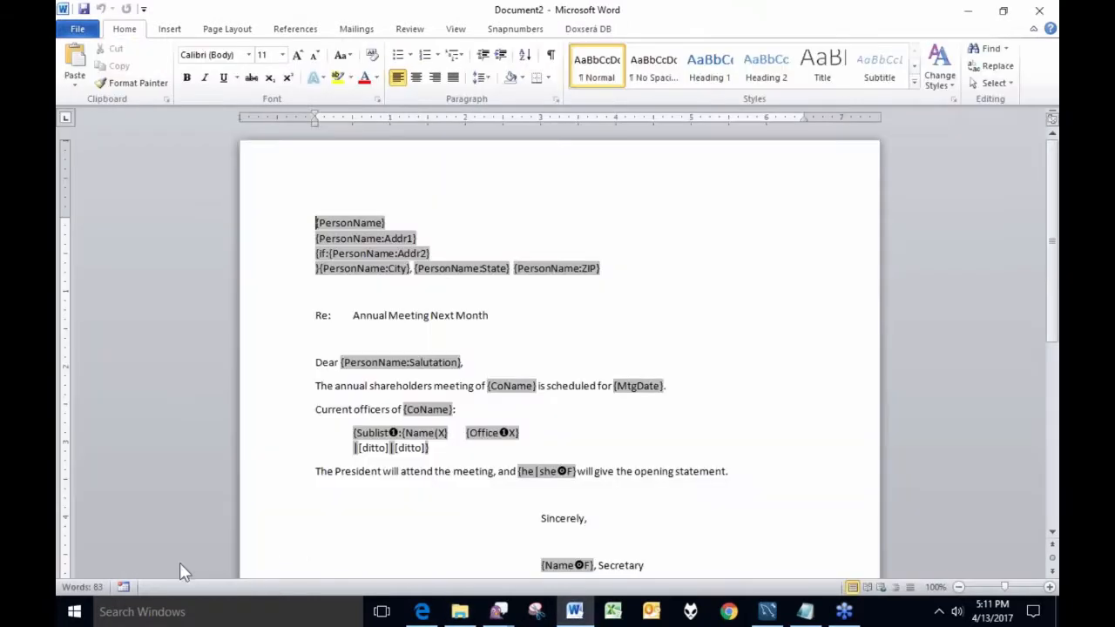
# Enter 5/15/2017 as the date of the shareholders' meeting in the new letter's questionnaire
pyautogui.scroll(-6, 428, 313)
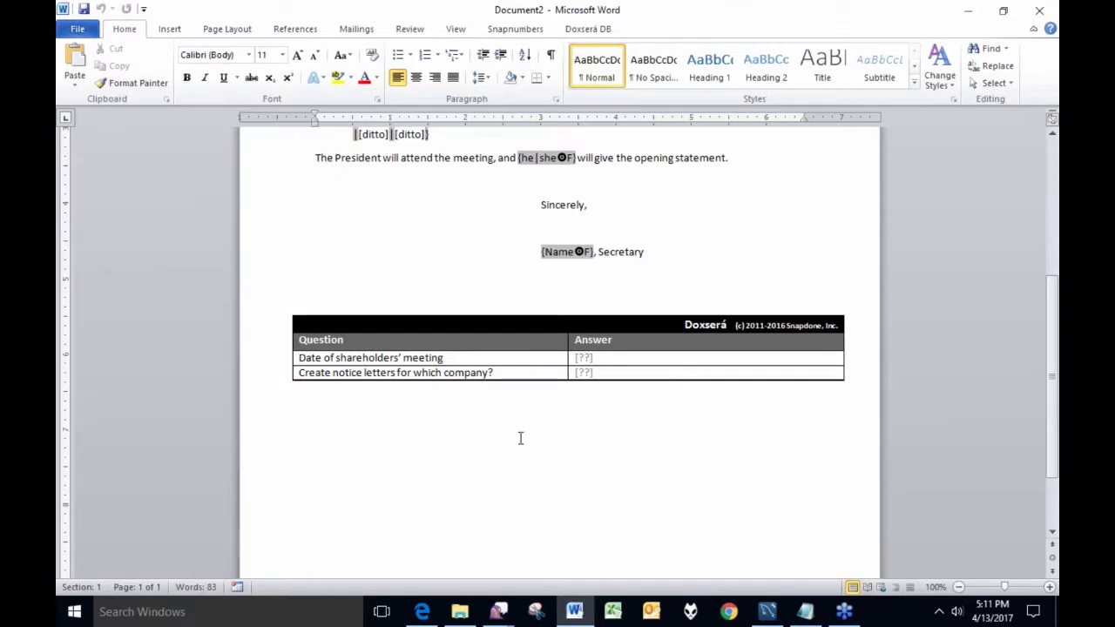
pyautogui.click(595, 359)
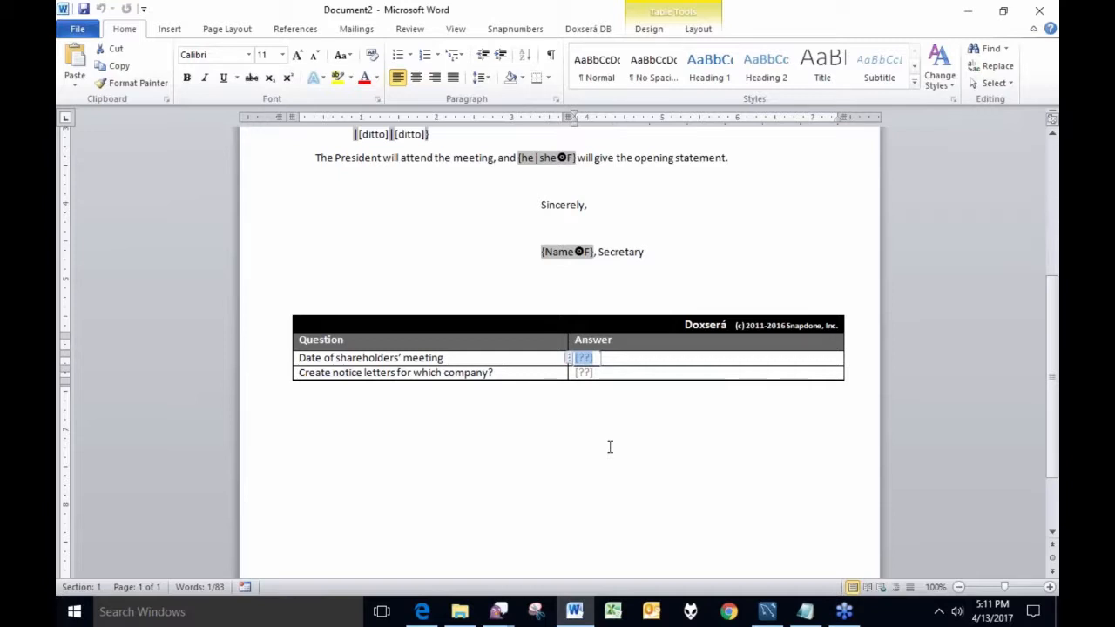
pyautogui.write('5/15/2017')
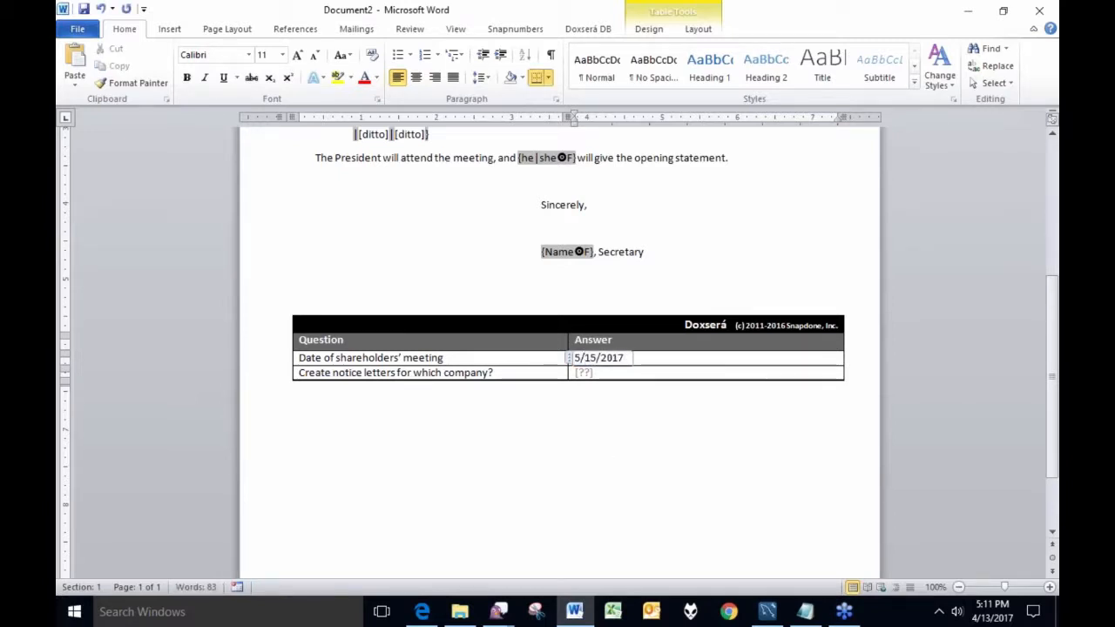
# Fetch Widget World from the data source as the company to create notice letters for
pyautogui.press('Tab')
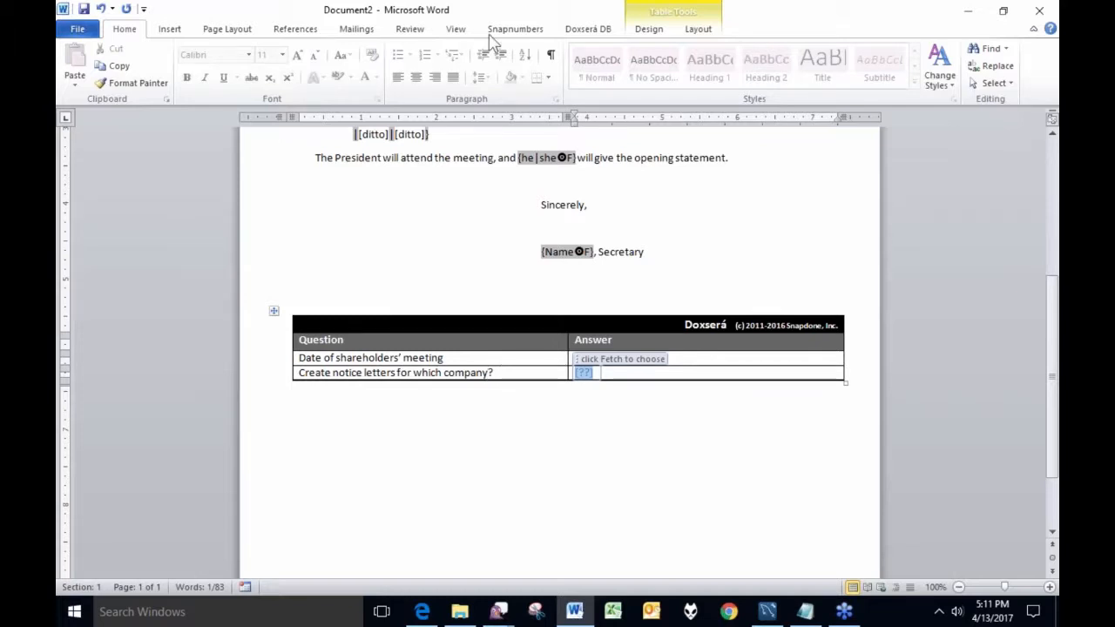
pyautogui.click(570, 29)
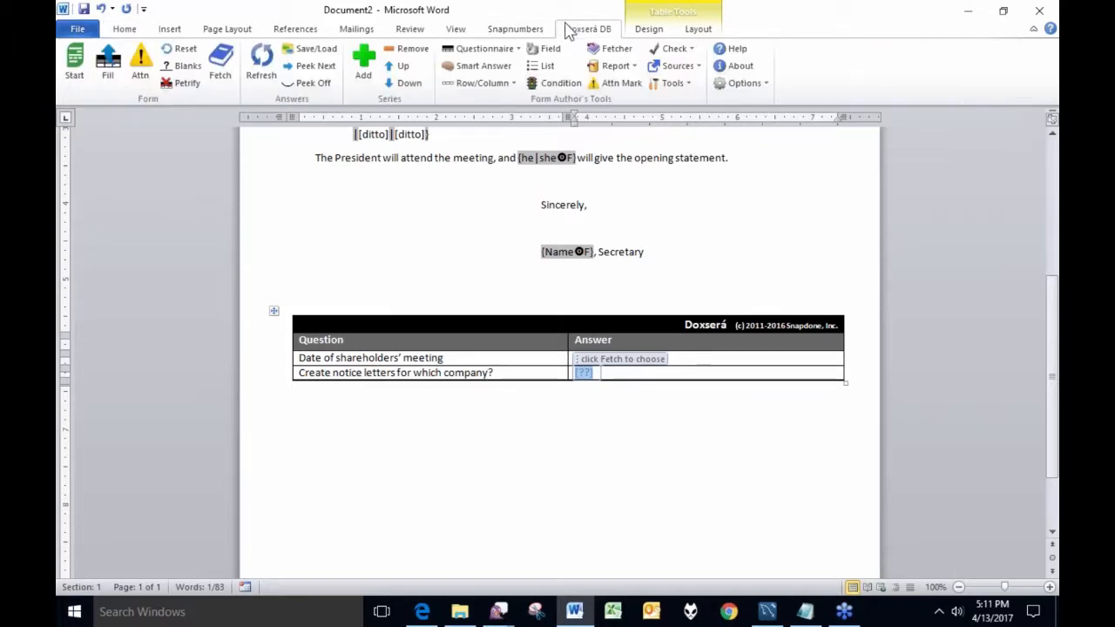
pyautogui.click(220, 65)
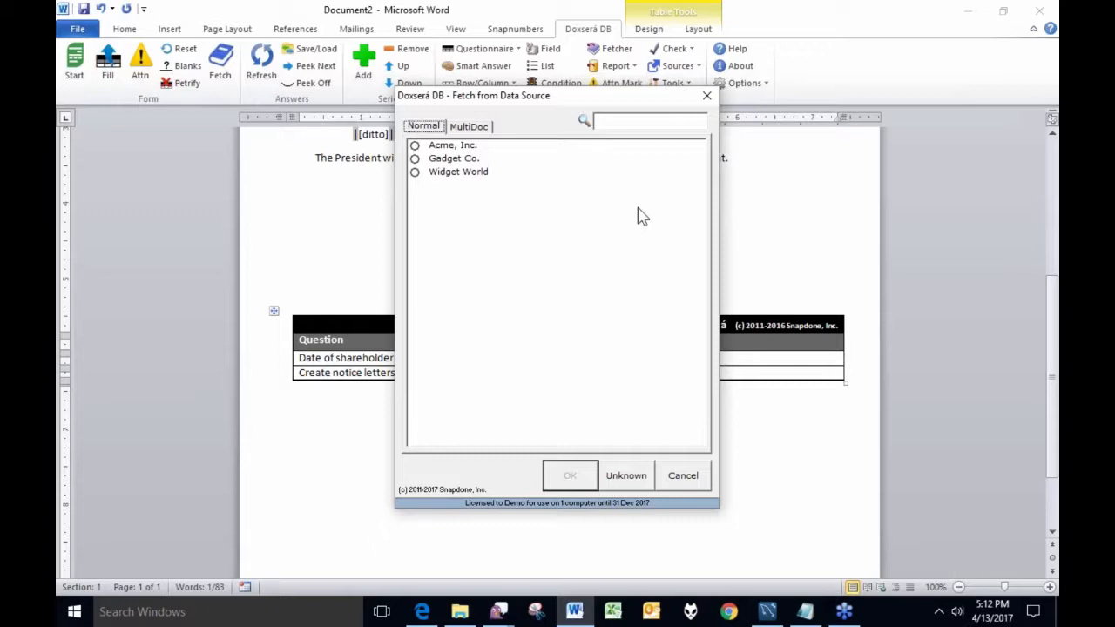
pyautogui.click(453, 175)
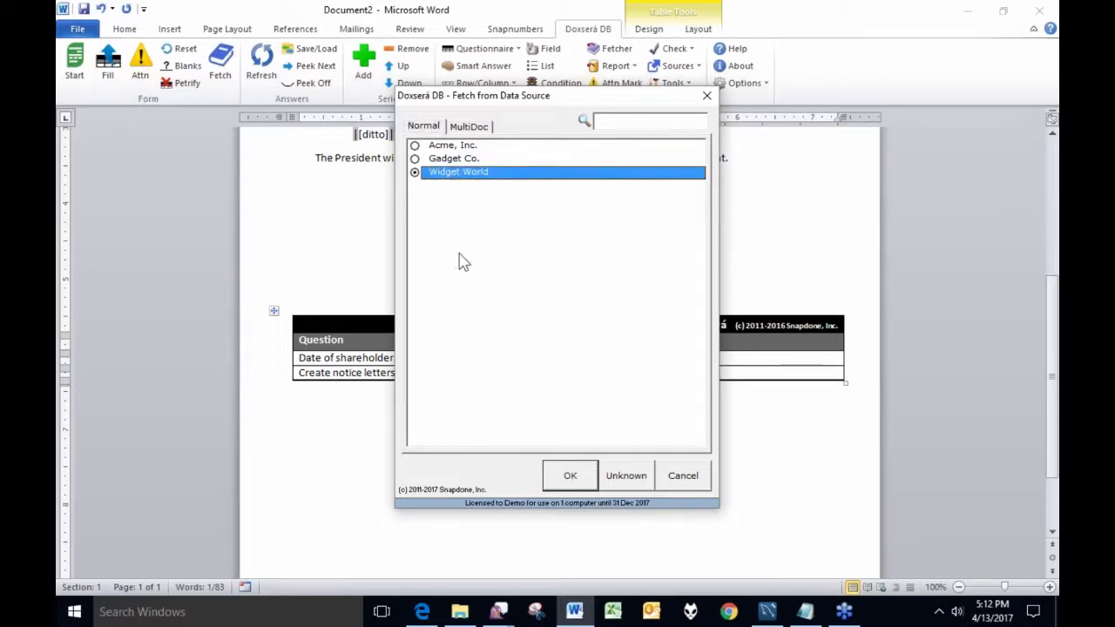
pyautogui.click(574, 477)
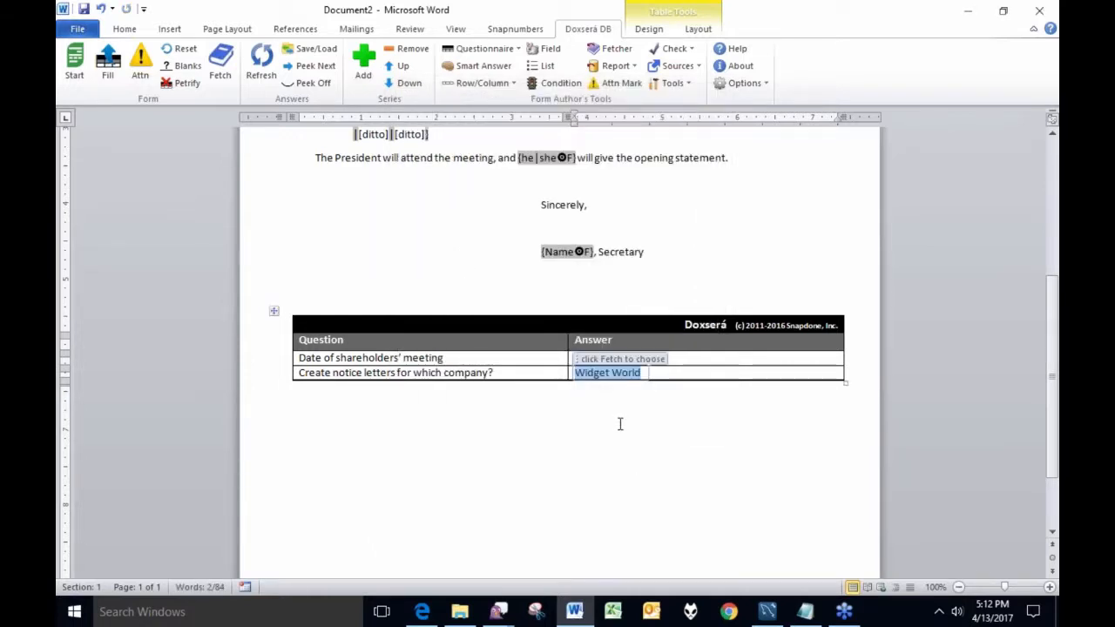
# Fill the form and choose all the listed Widget World people to receive separate notice letters
pyautogui.click(109, 70)
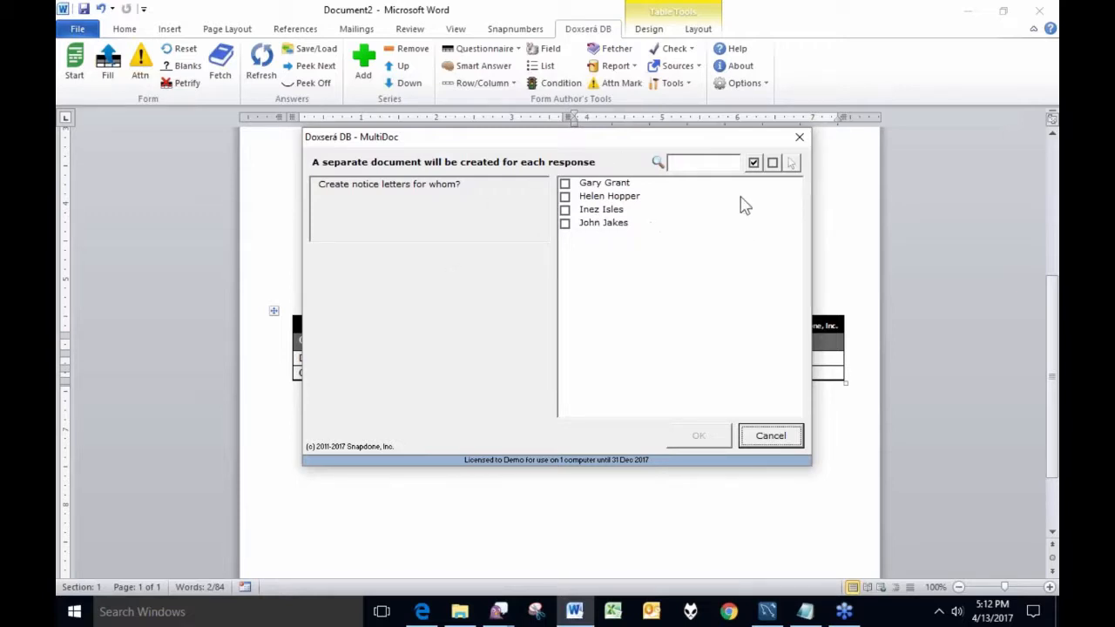
pyautogui.click(753, 161)
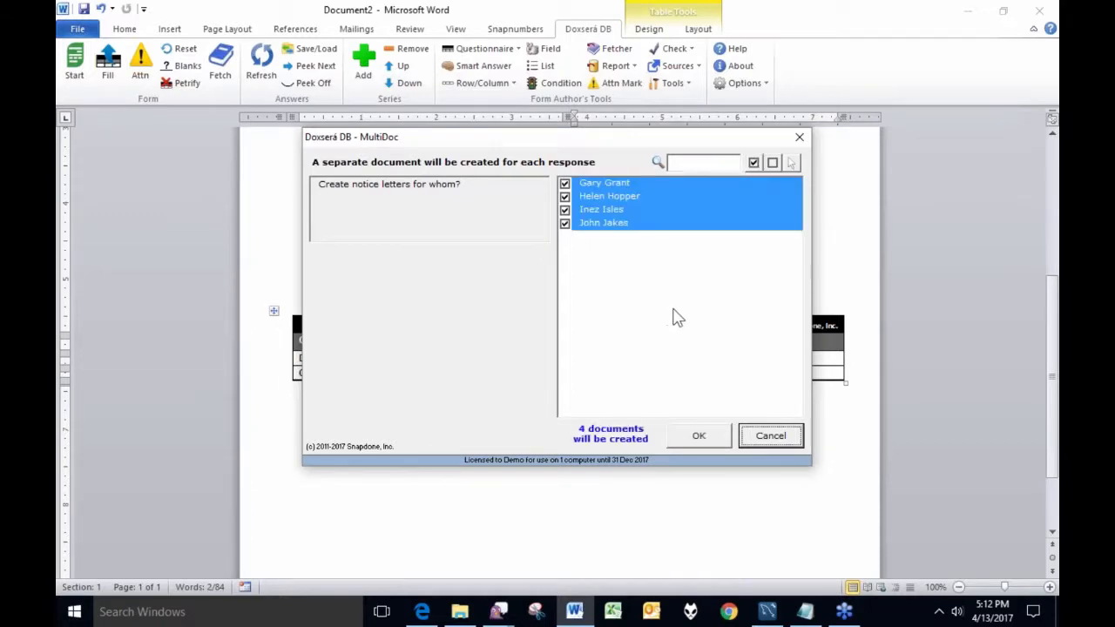
pyautogui.click(704, 441)
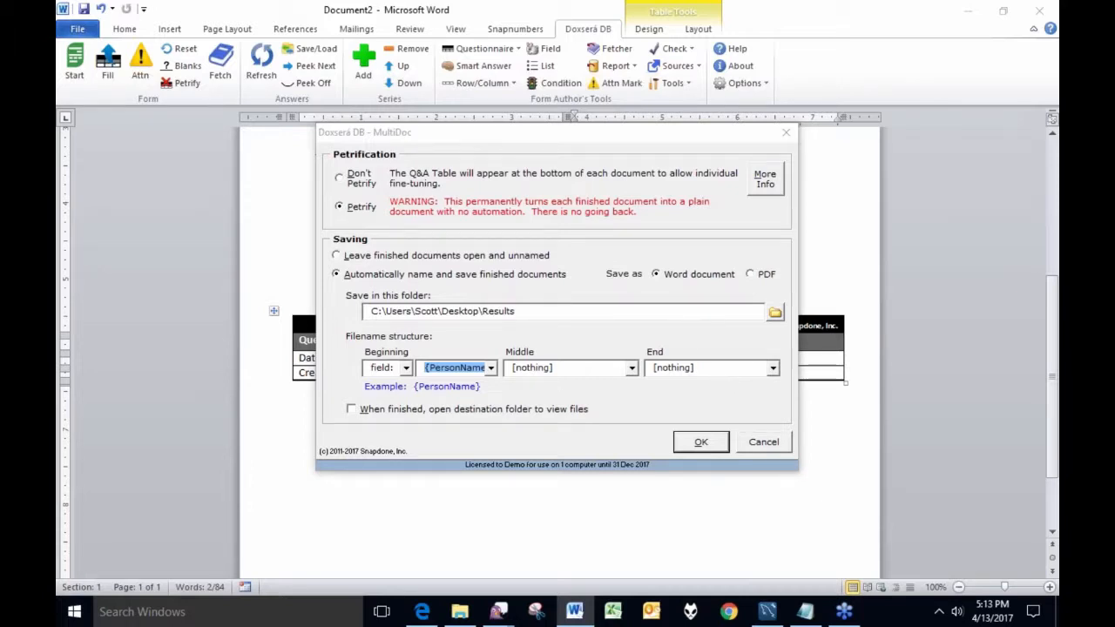
# Open the Results save folder in File Explorer, delete all its existing documents, and return to the MultiDoc dialog
pyautogui.click(531, 311)
pyautogui.moveTo(531, 311); pyautogui.dragTo(314, 308)
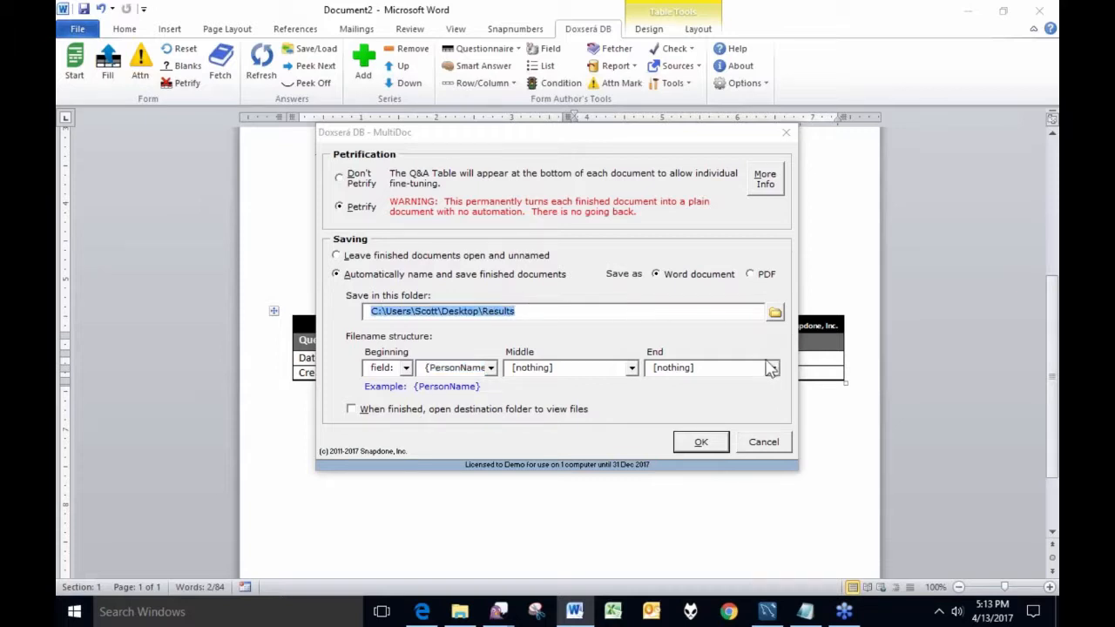
pyautogui.click(461, 615)
pyautogui.rightClick(462, 614)
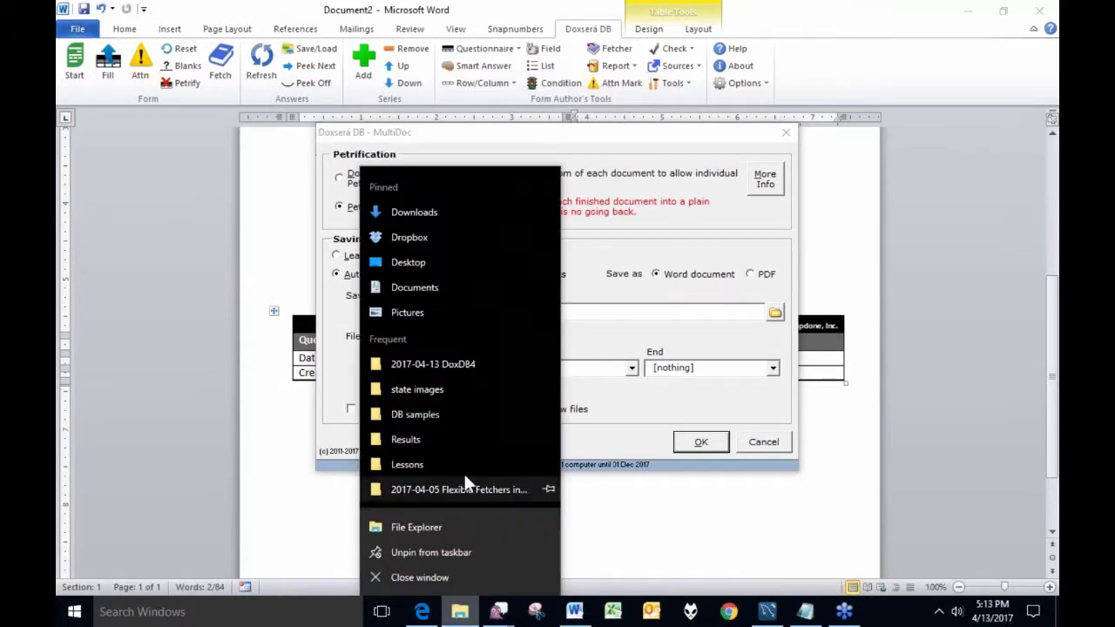
pyautogui.click(418, 440)
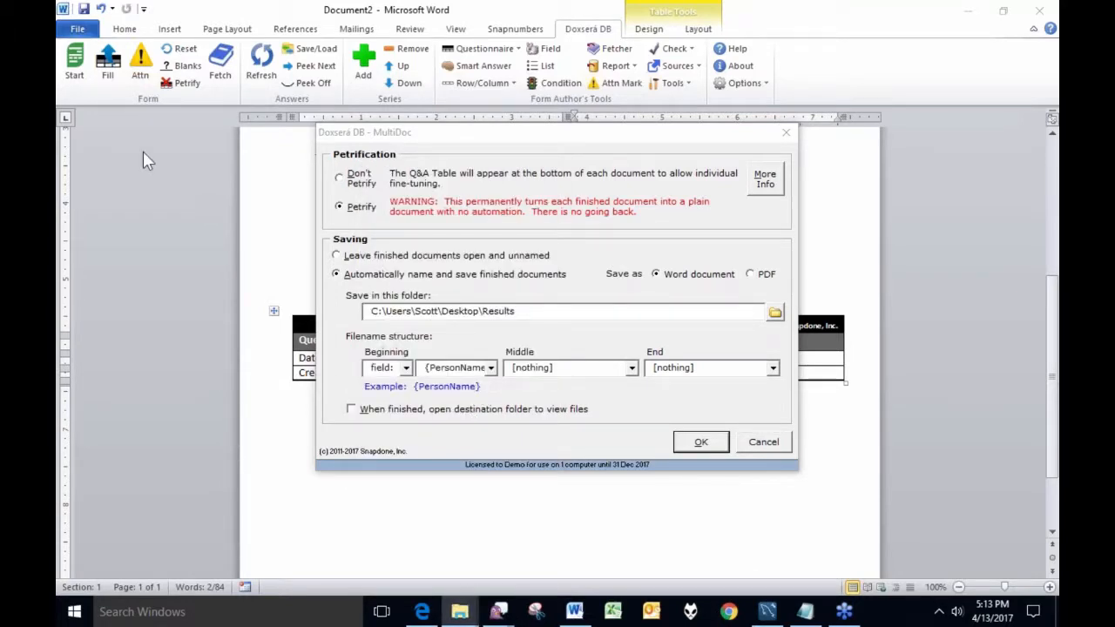
pyautogui.moveTo(0, 268); pyautogui.dragTo(305, 36)
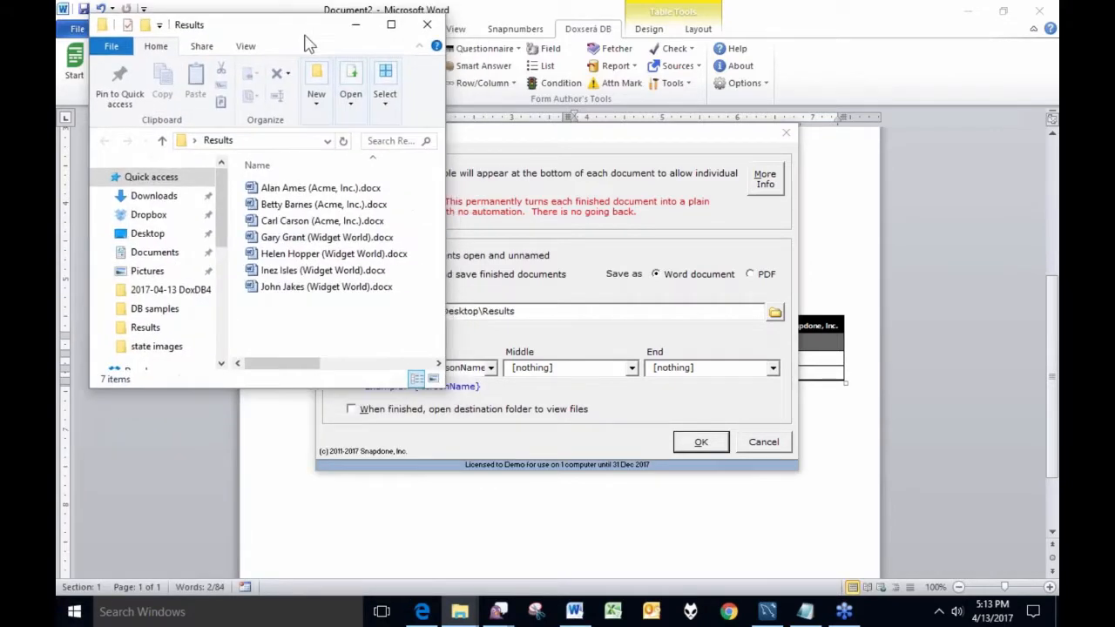
pyautogui.moveTo(290, 311); pyautogui.dragTo(310, 144)
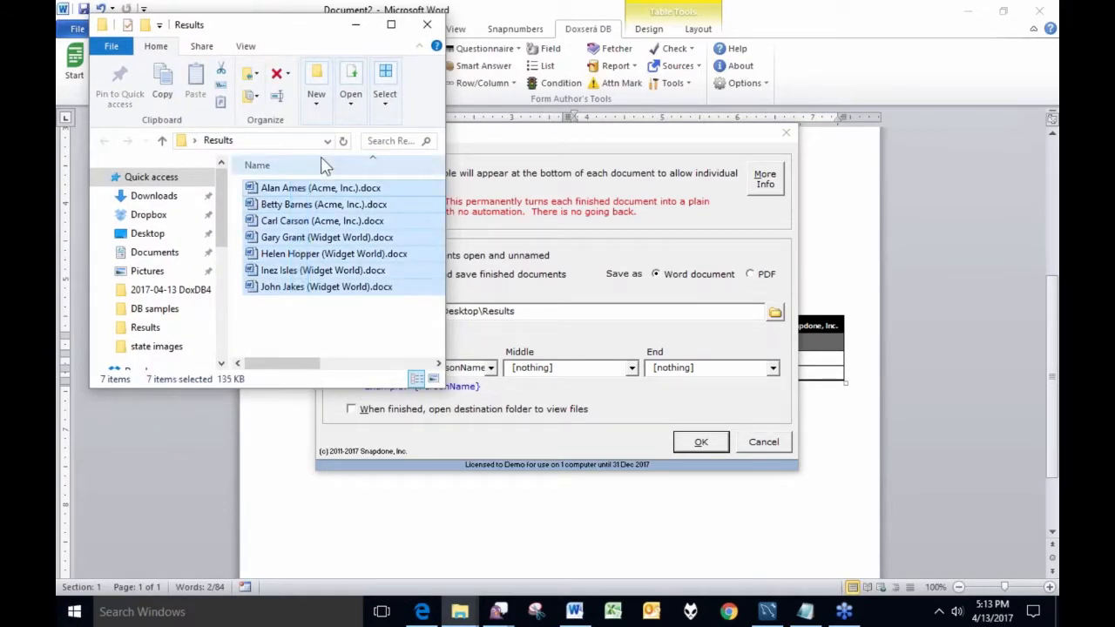
pyautogui.press('Delete')
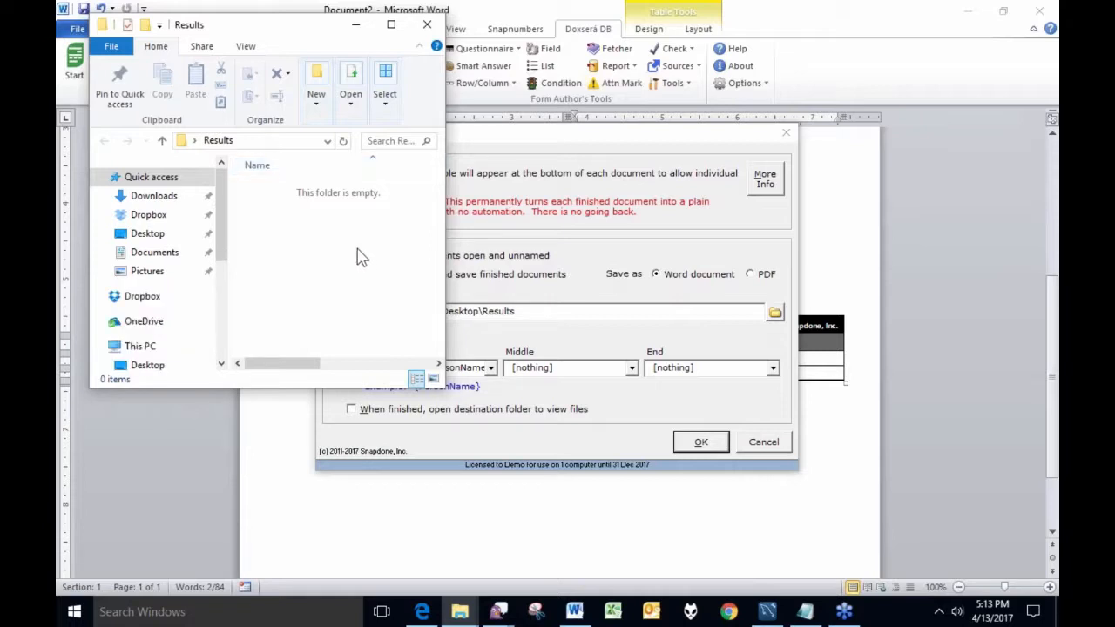
pyautogui.click(579, 144)
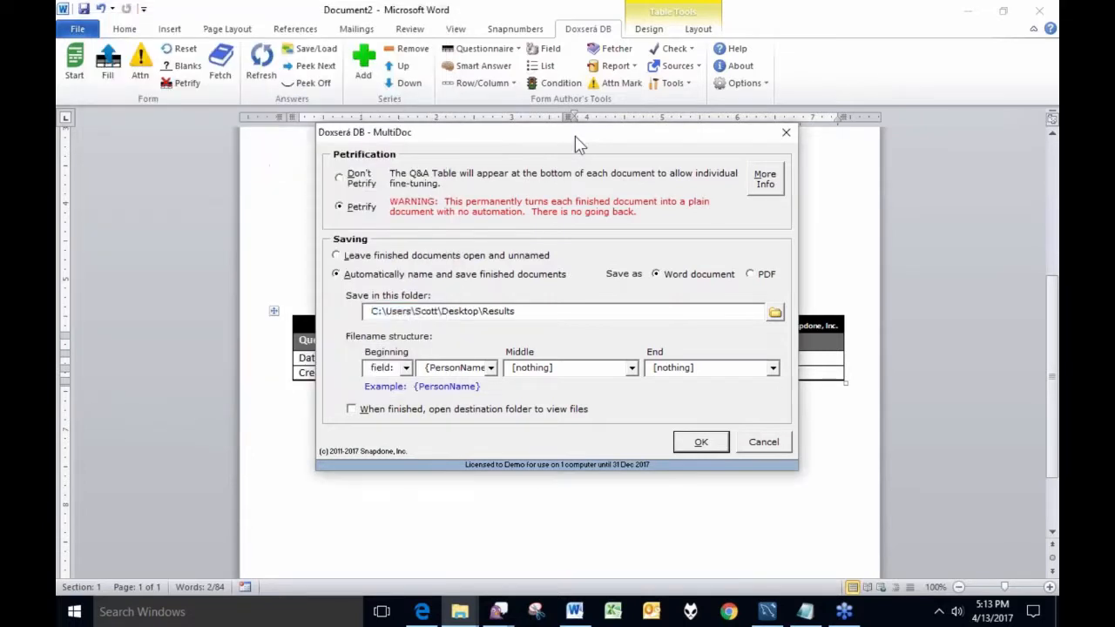
# Keep {PersonName} as the beginning of the filenames and enable opening the destination folder when finished
pyautogui.click(491, 369)
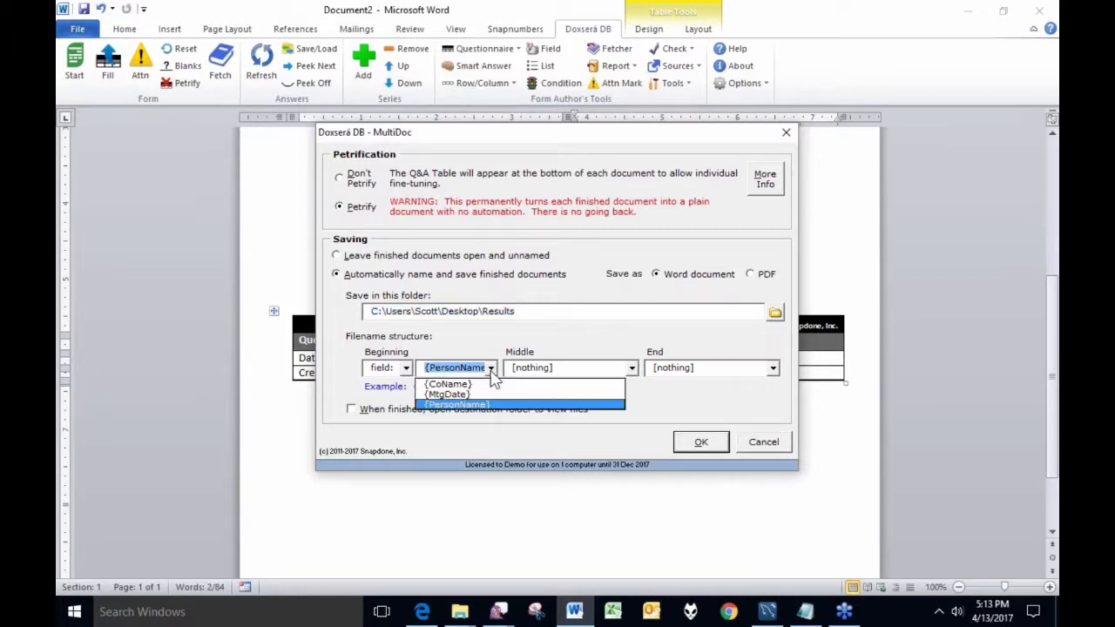
pyautogui.click(491, 369)
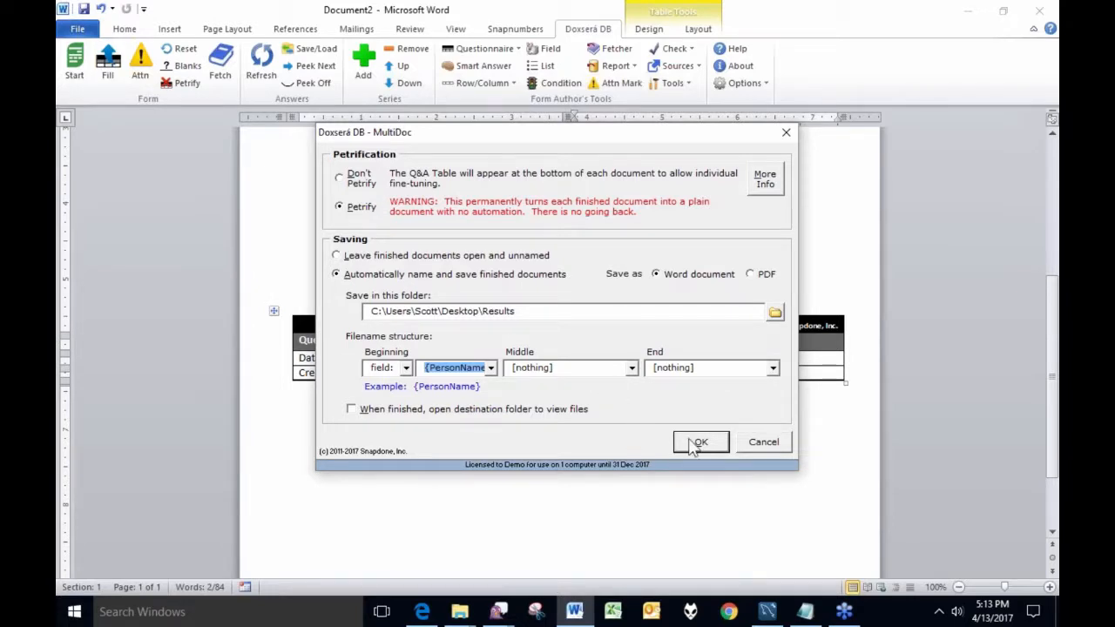
pyautogui.click(391, 417)
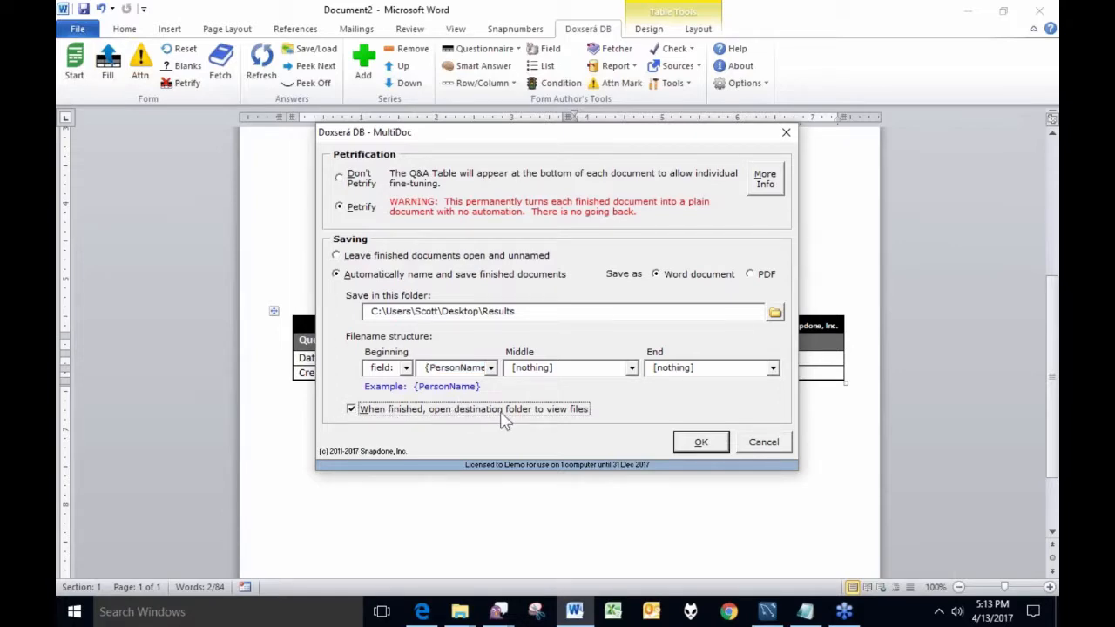
# Generate the separate Widget World letters with the chosen MultiDoc settings and open the first document in the Results folder
pyautogui.click(702, 442)
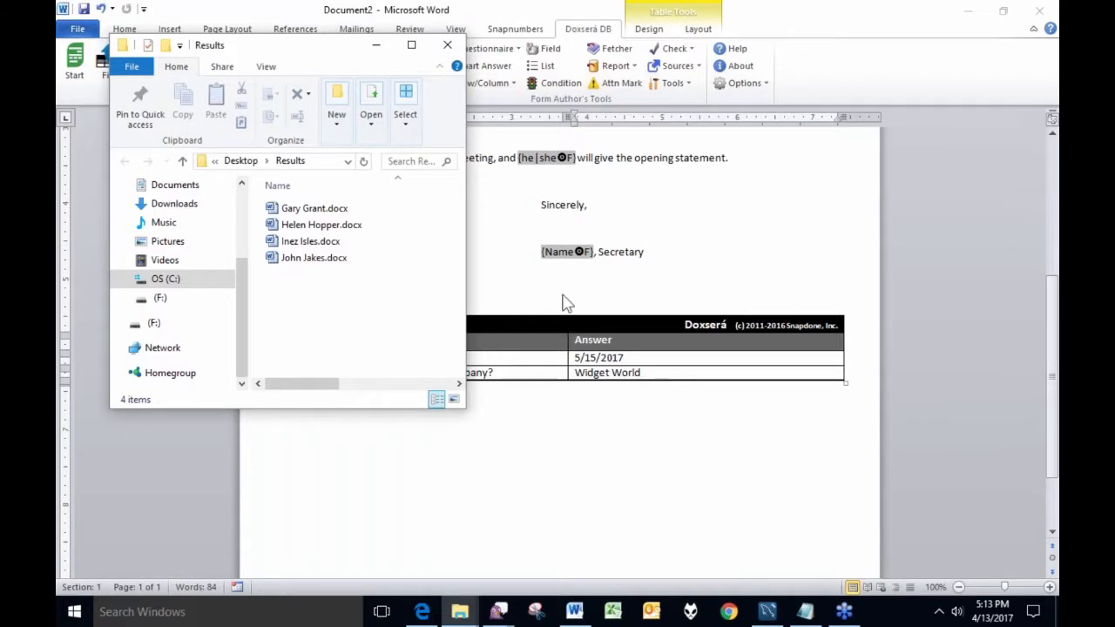
pyautogui.click(282, 212)
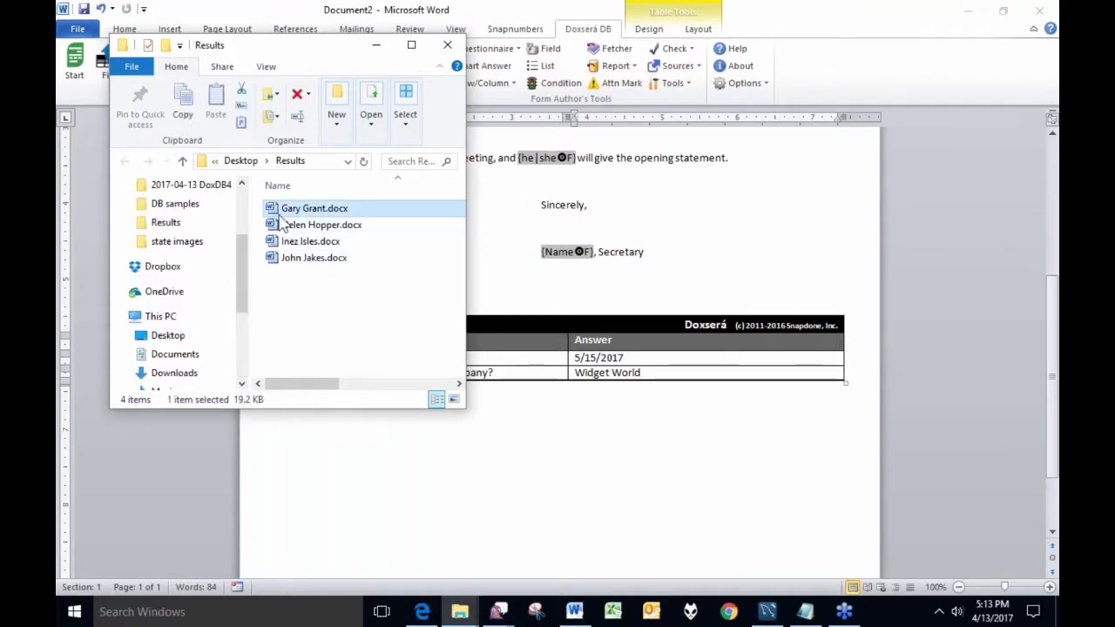
pyautogui.doubleClick(288, 212)
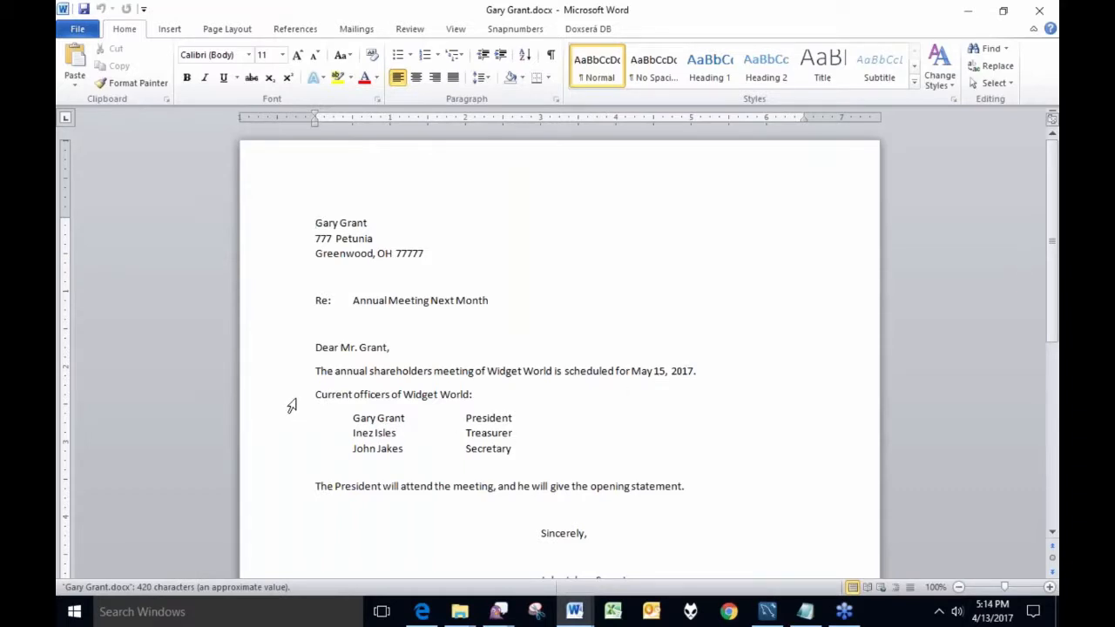
# Examine the current officers list and the Secretary's signature name in the opened Widget World letter
pyautogui.moveTo(293, 399); pyautogui.dragTo(293, 451)
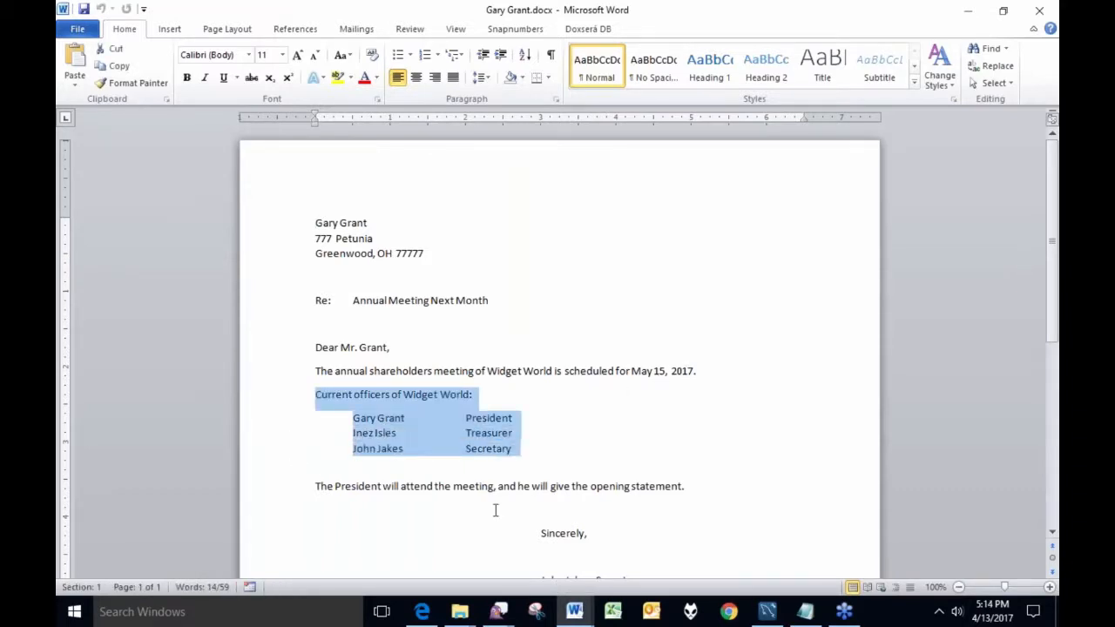
pyautogui.scroll(-3, 493, 511)
pyautogui.moveTo(540, 455); pyautogui.dragTo(593, 455)
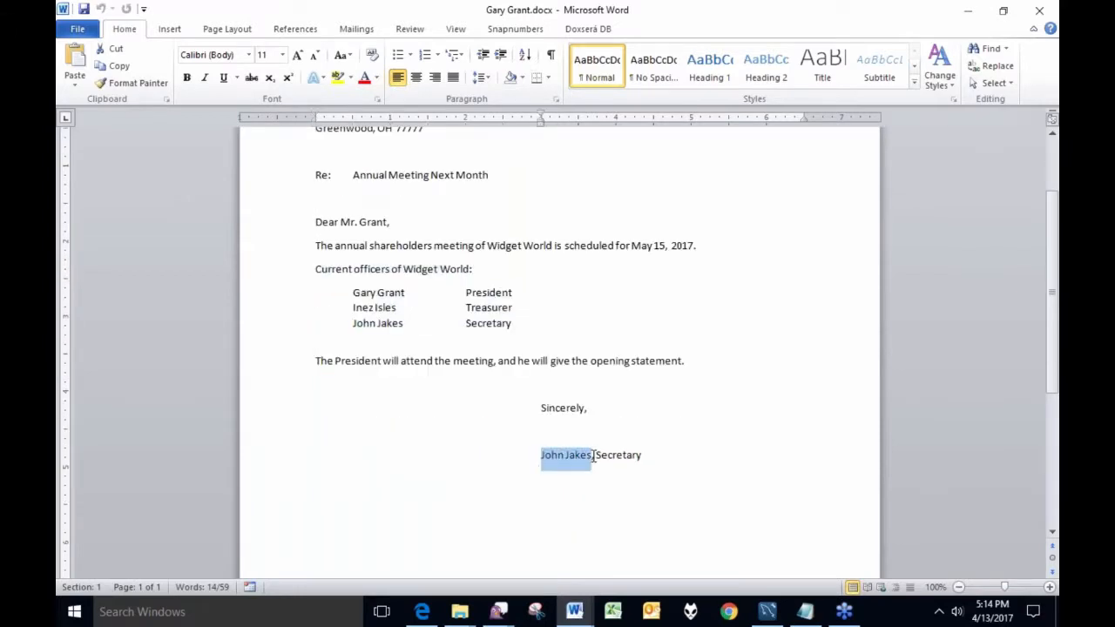
pyautogui.scroll(3, 506, 453)
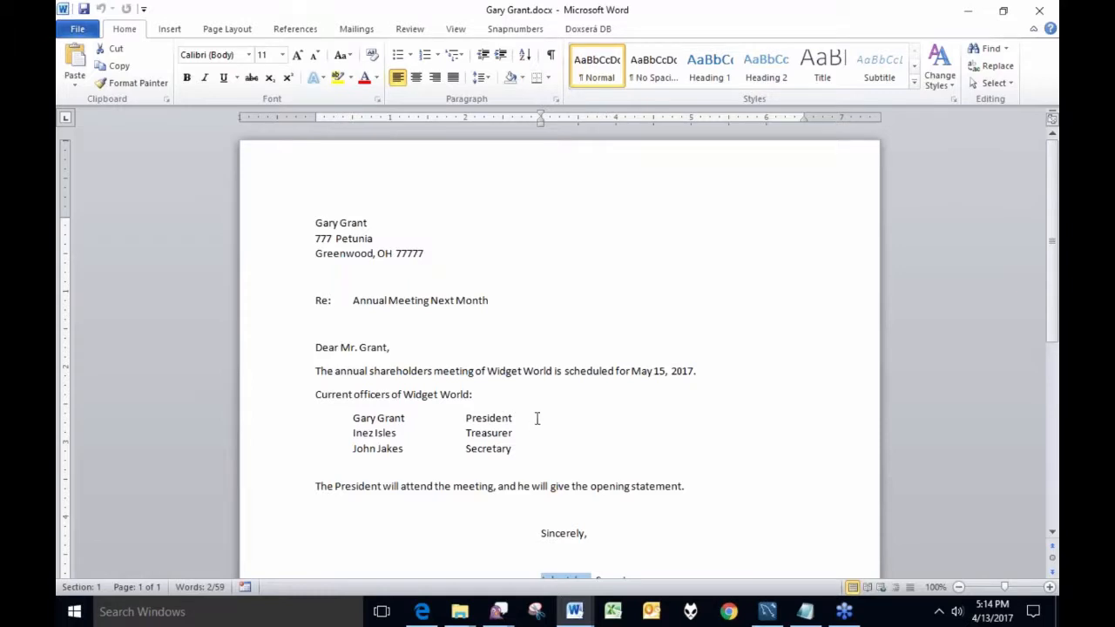
# Close the finished letter and the Document2 notice form without saving changes
pyautogui.click(84, 28)
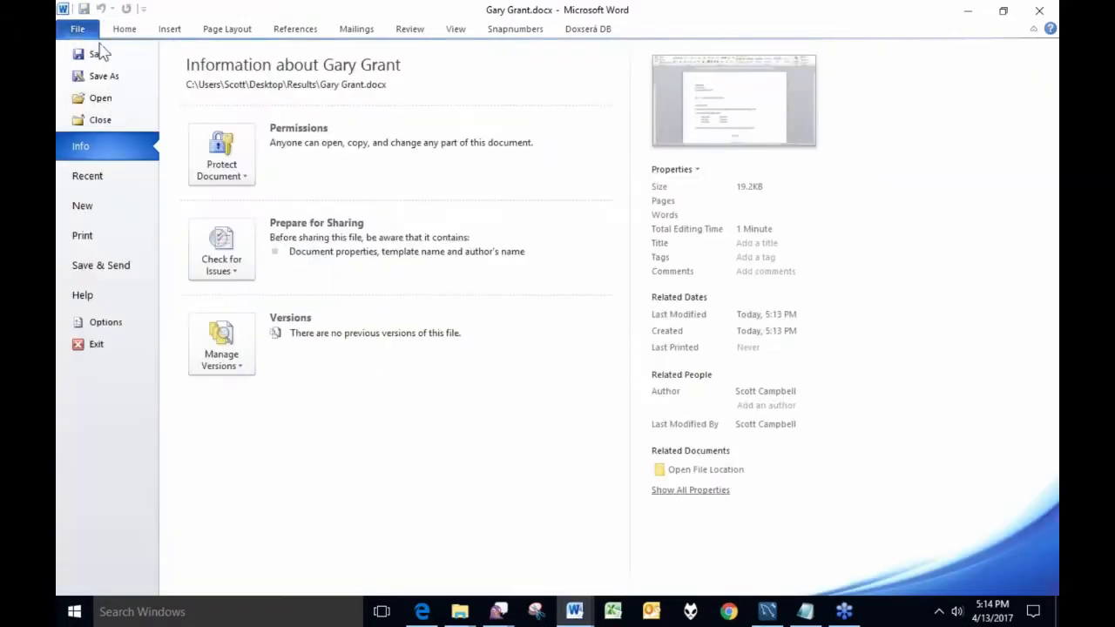
pyautogui.click(105, 119)
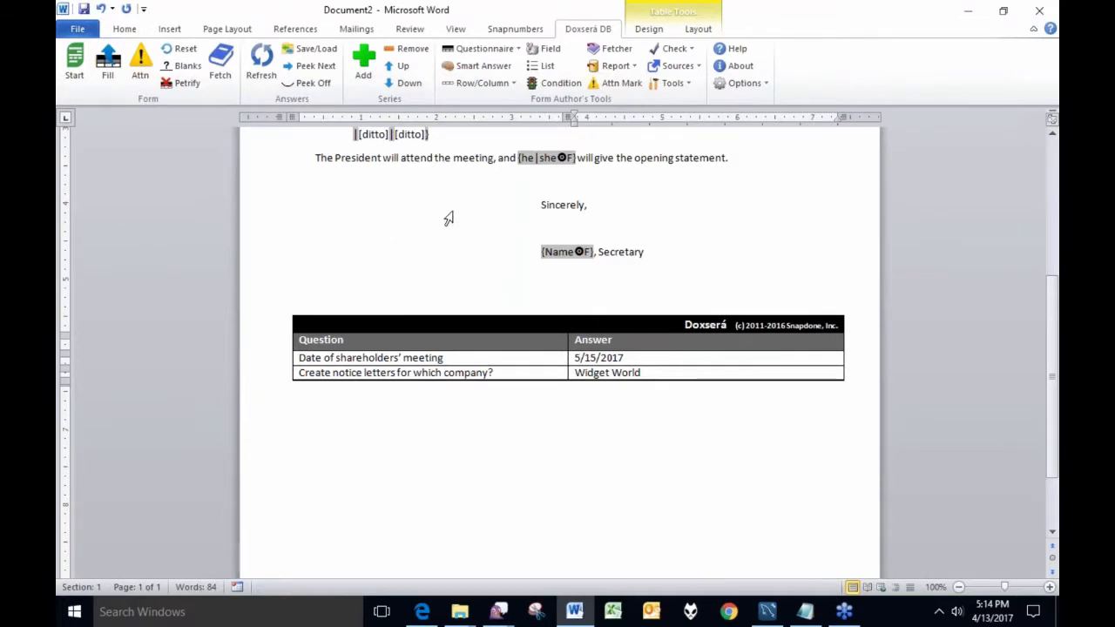
pyautogui.click(1037, 12)
pyautogui.click(556, 323)
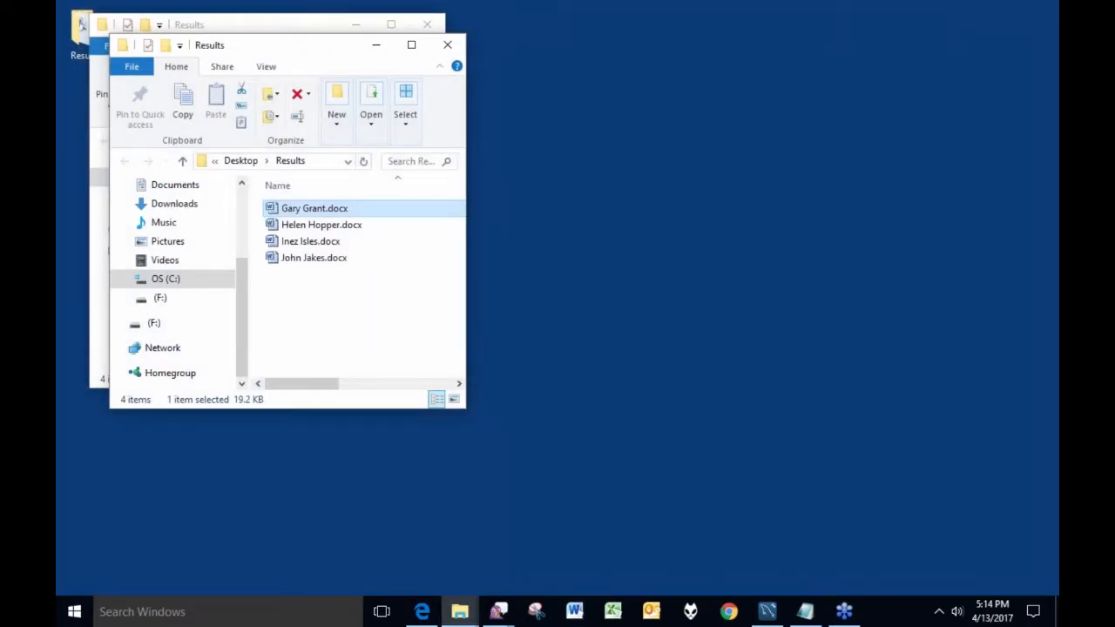
# Open Corporate.xlsx in Excel, examine its Company and Person sheets and the companies with renewal month May, and close it
pyautogui.click(613, 611)
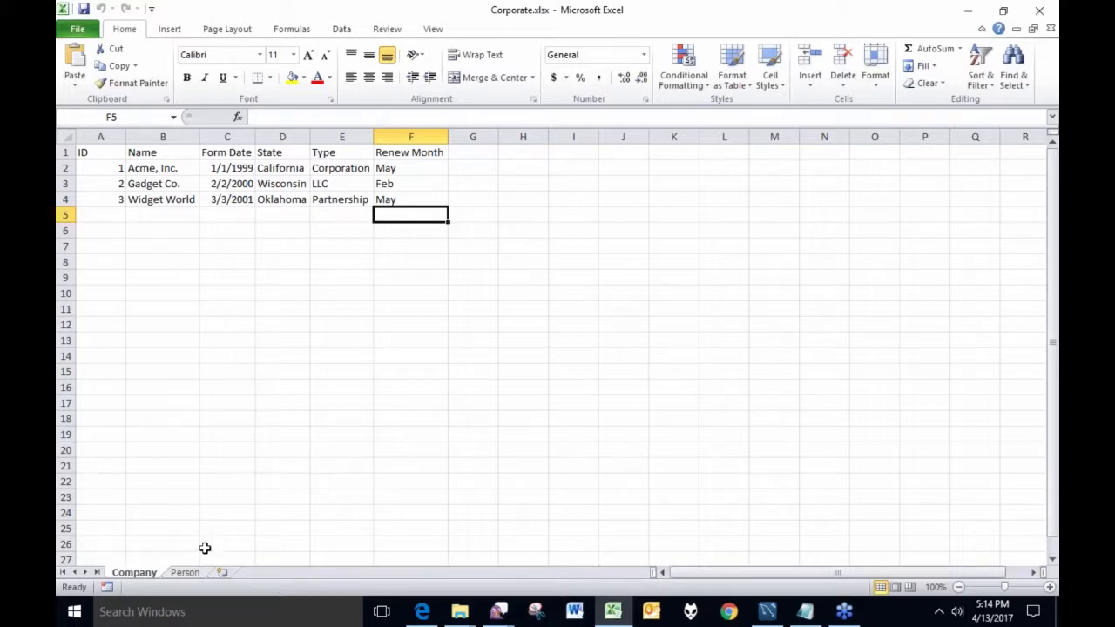
pyautogui.click(185, 572)
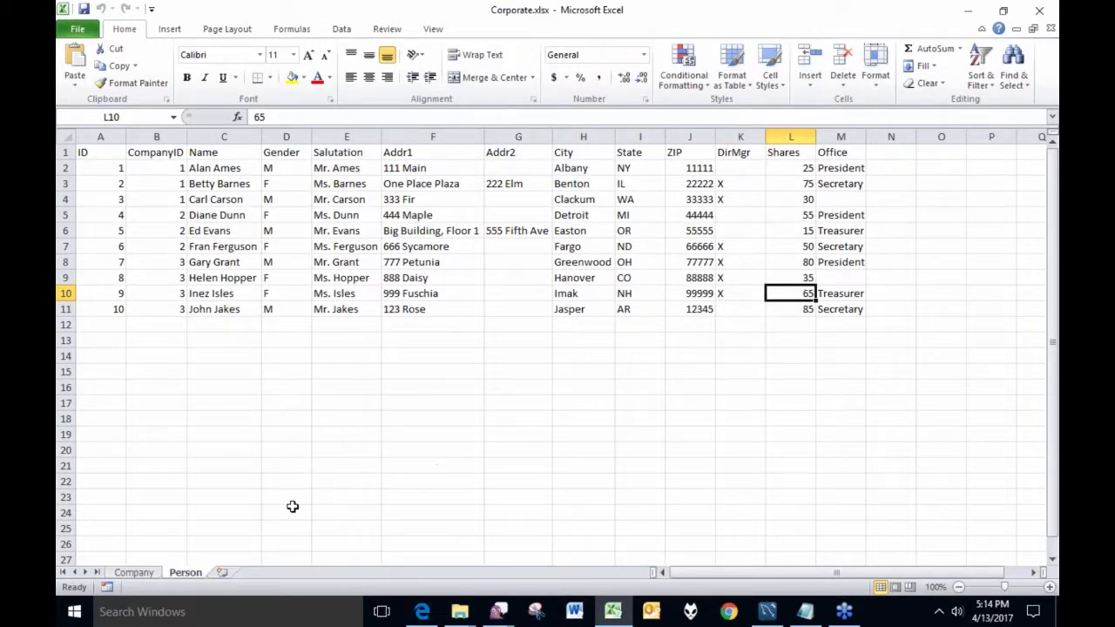
pyautogui.click(134, 572)
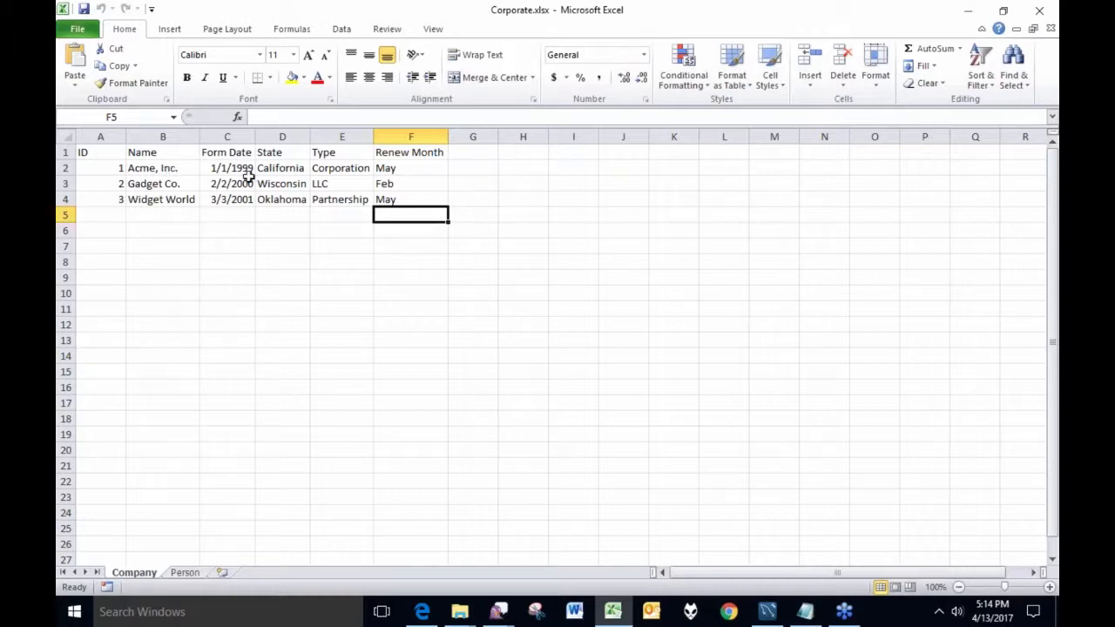
pyautogui.click(383, 169)
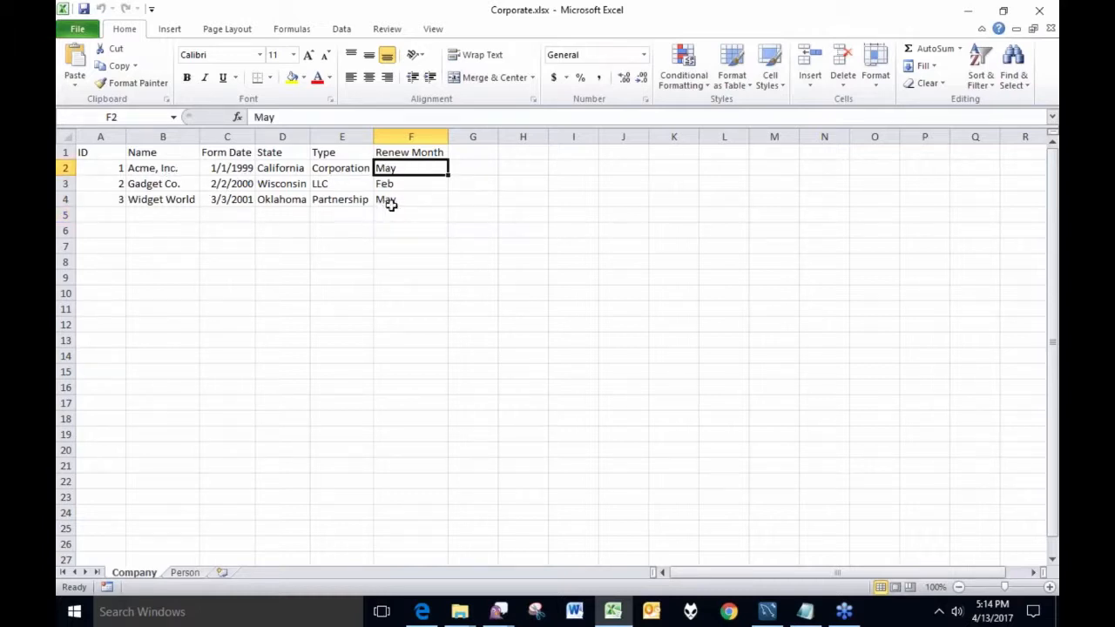
pyautogui.click(154, 169)
pyautogui.click(168, 202)
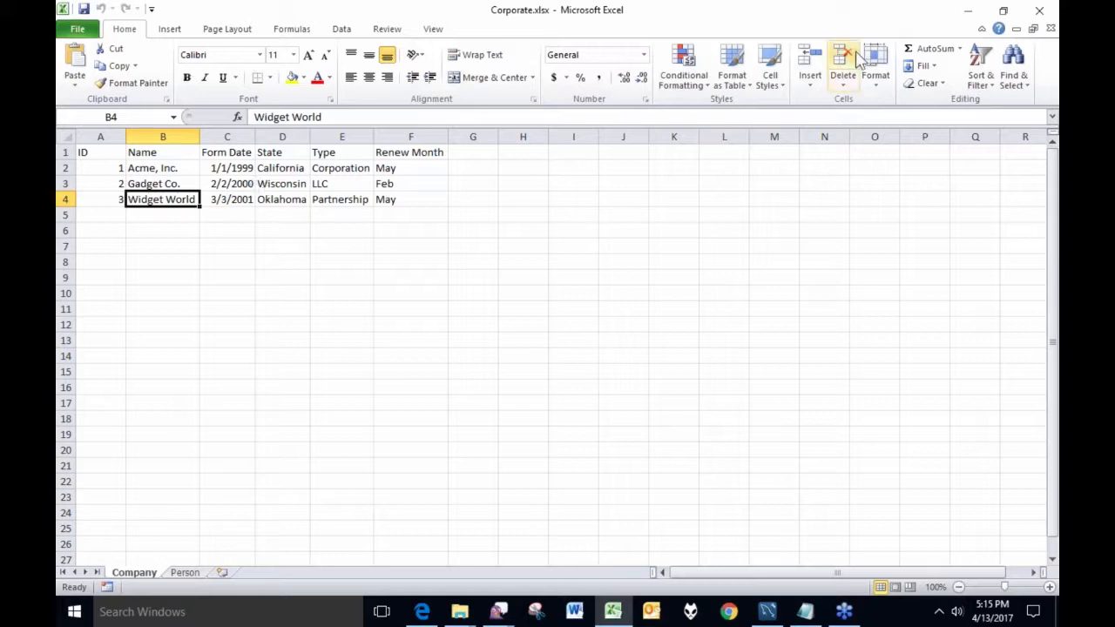
pyautogui.click(1039, 12)
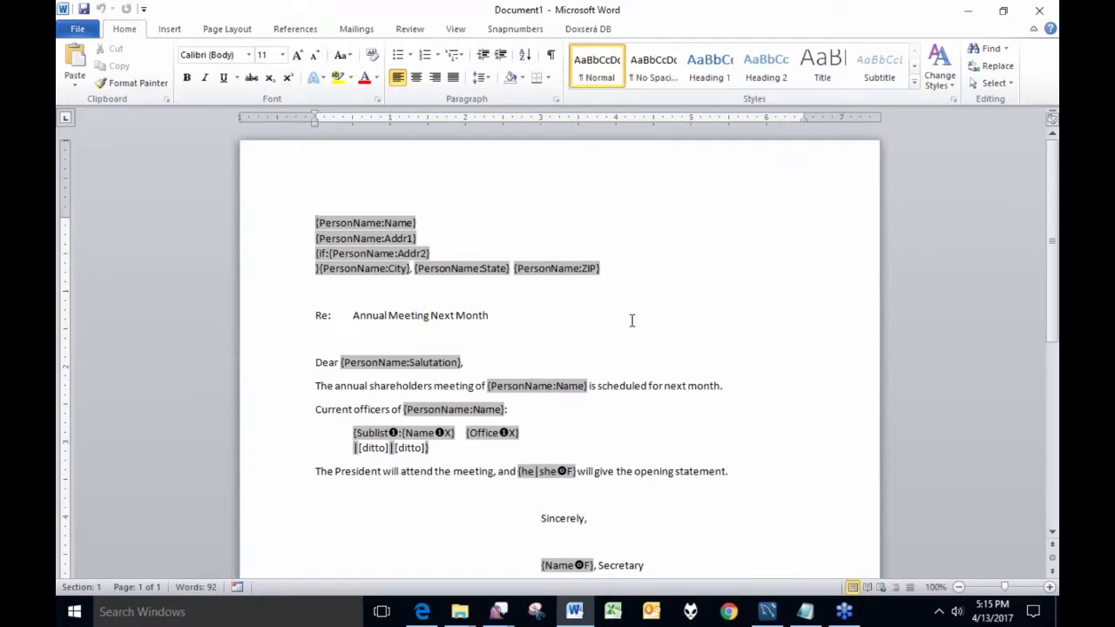
# Examine the next-month annual meeting form down to its Question and Answer table and bring up the Doxserá DB commands
pyautogui.scroll(-3, 632, 324)
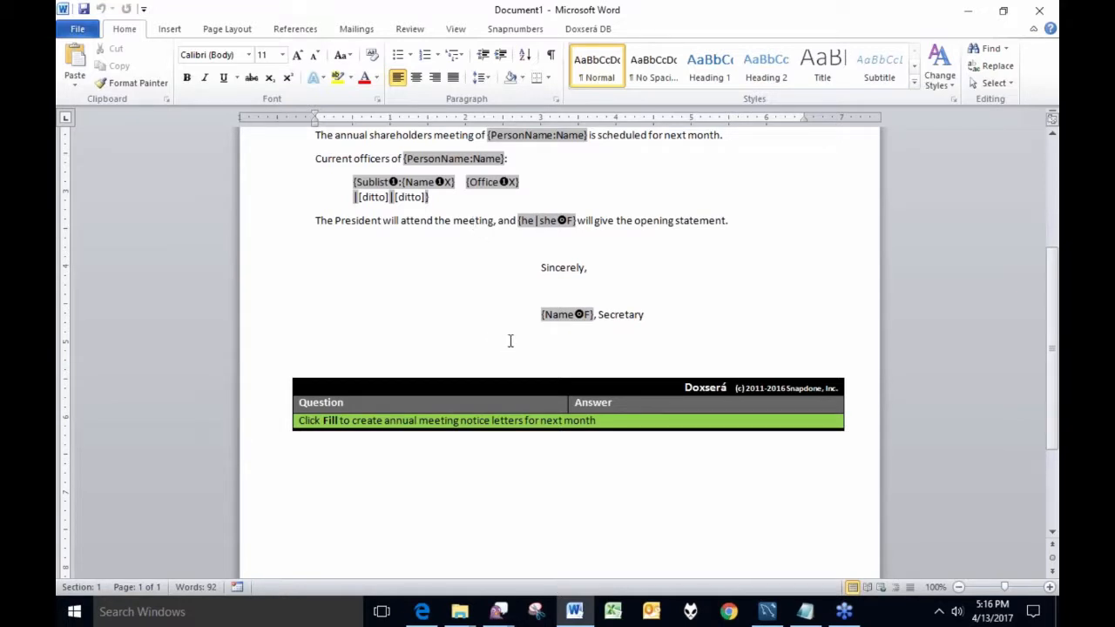
pyautogui.scroll(1, 512, 336)
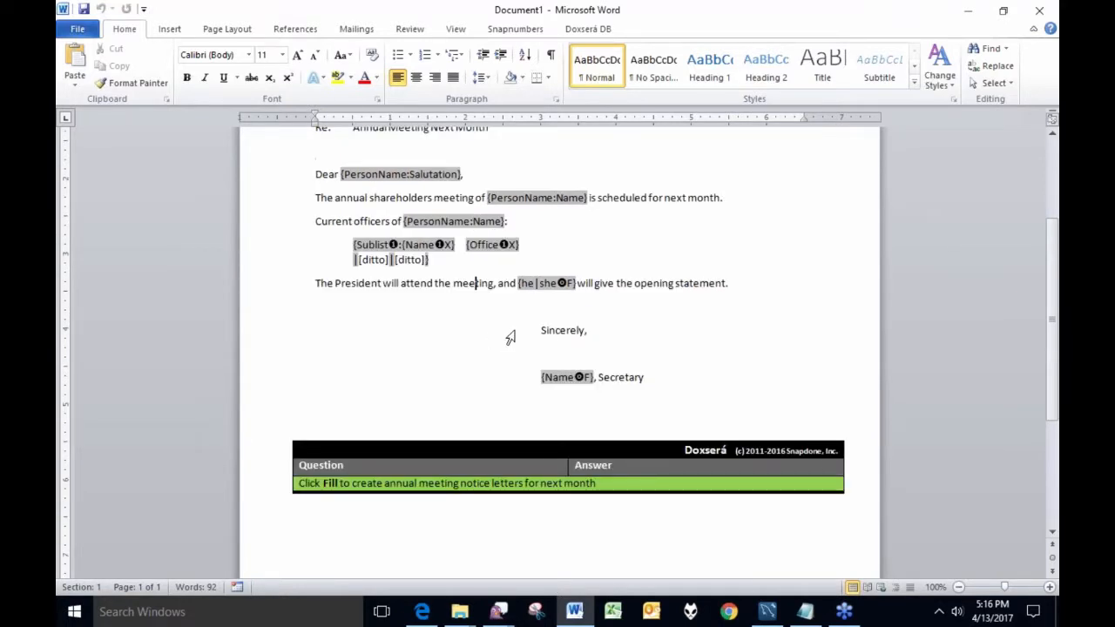
pyautogui.click(588, 28)
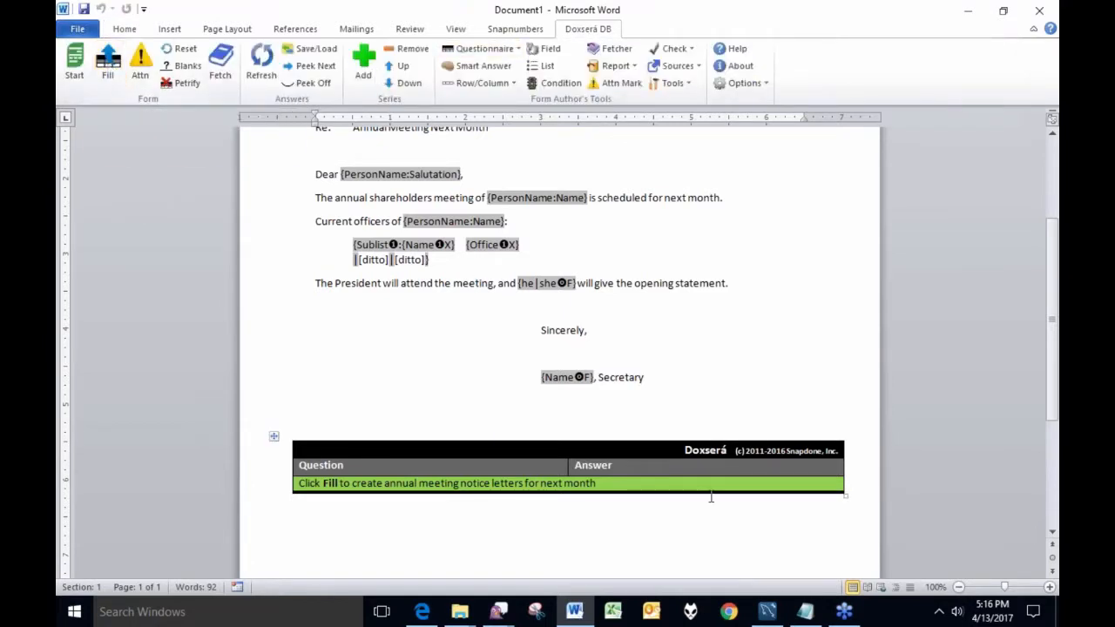
# Switch to the Results folder in File Explorer and delete all the letters in it
pyautogui.moveTo(457, 611)
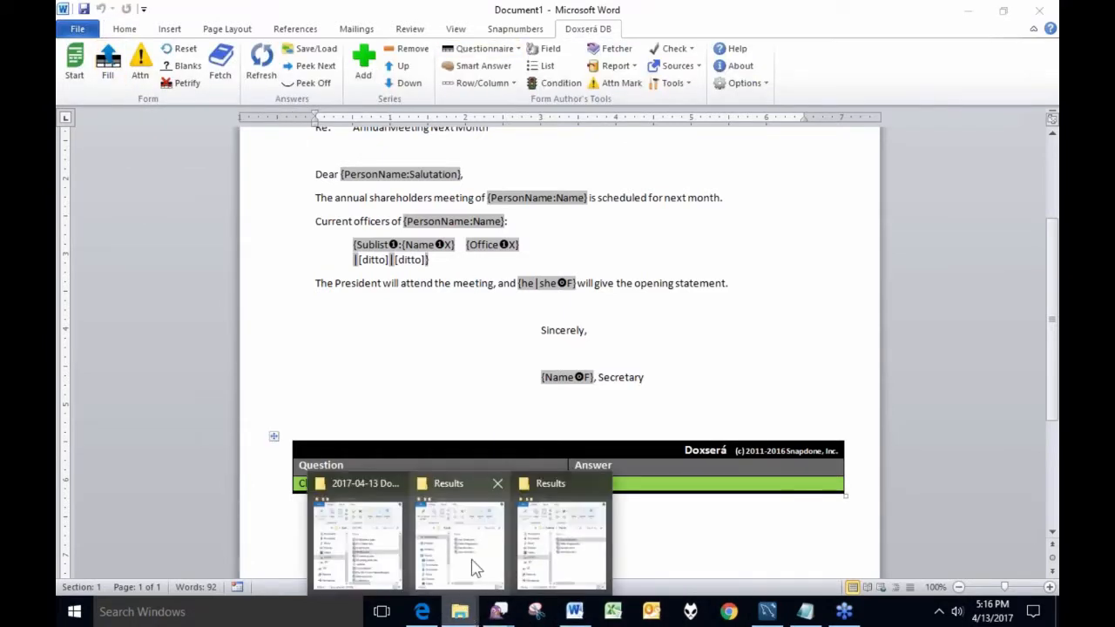
pyautogui.click(474, 558)
pyautogui.moveTo(310, 254); pyautogui.dragTo(288, 181)
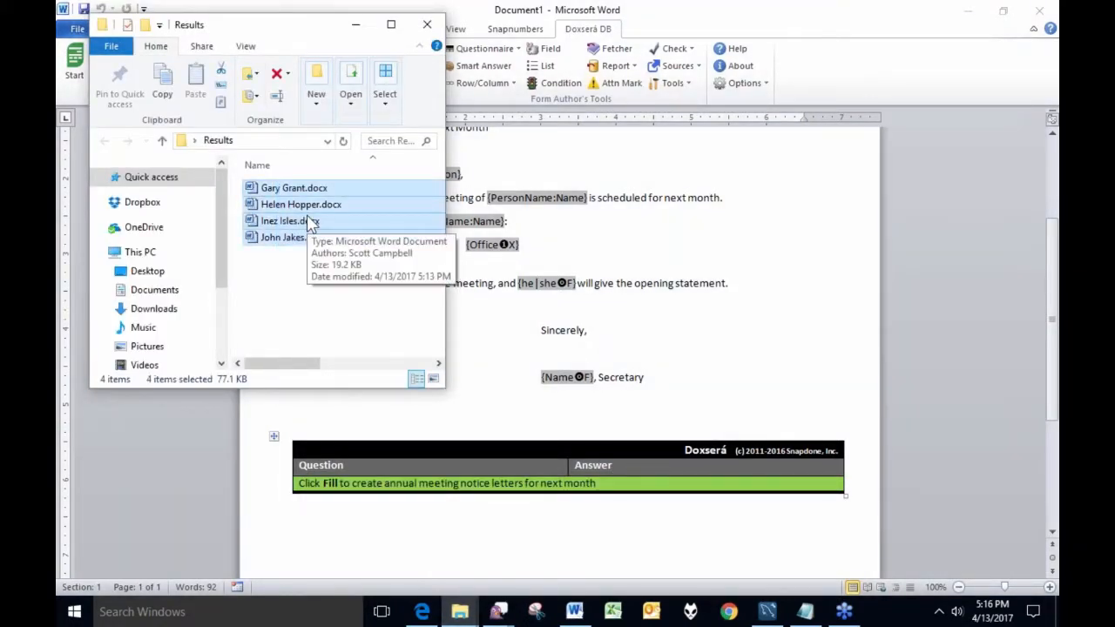
pyautogui.press('Delete')
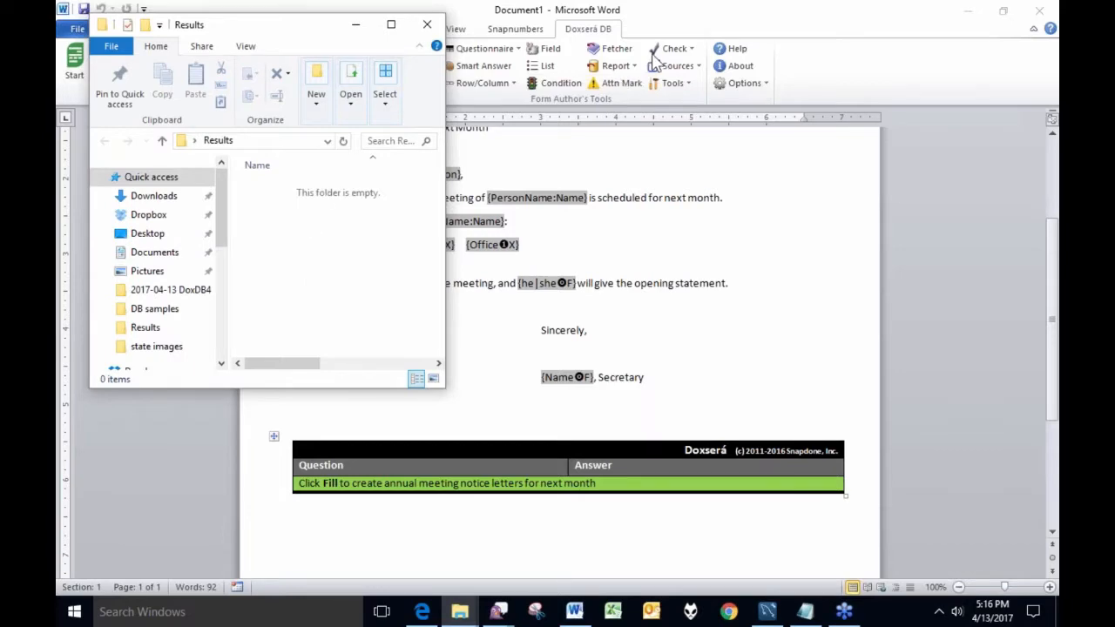
# Restore the Word window to a smaller size beside the Results folder and close the duplicate Results window
pyautogui.moveTo(644, 17); pyautogui.dragTo(691, 167)
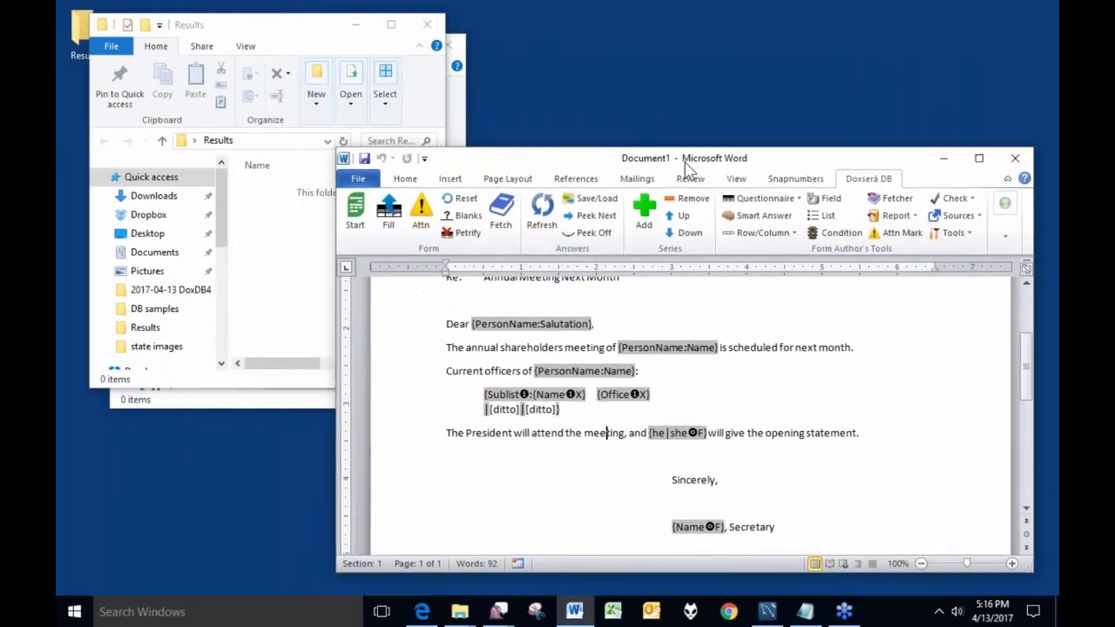
pyautogui.click(456, 44)
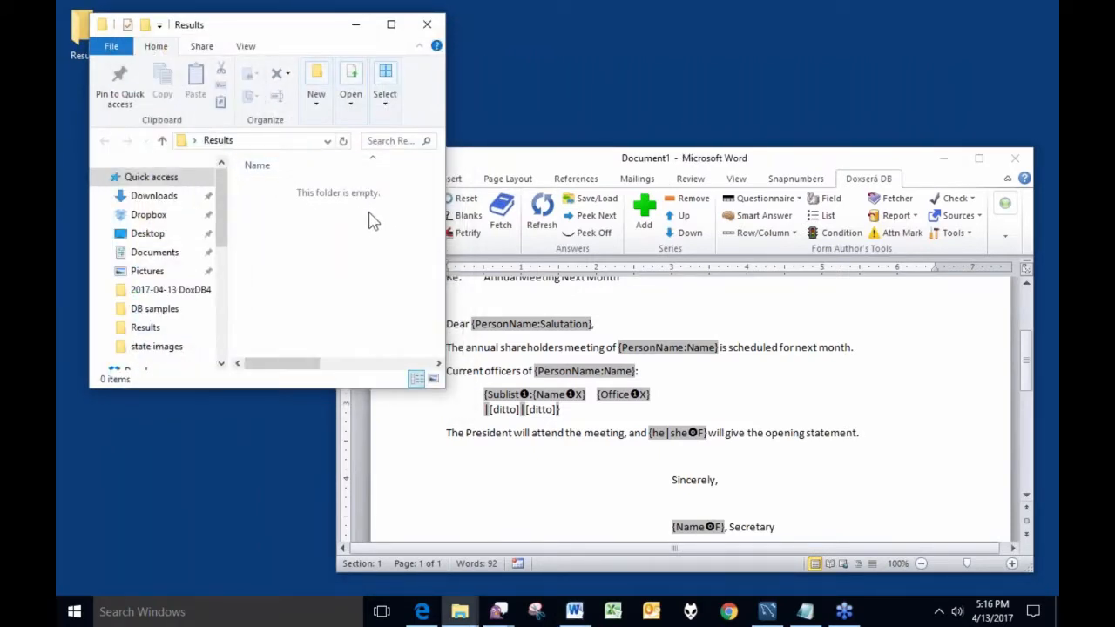
pyautogui.click(621, 172)
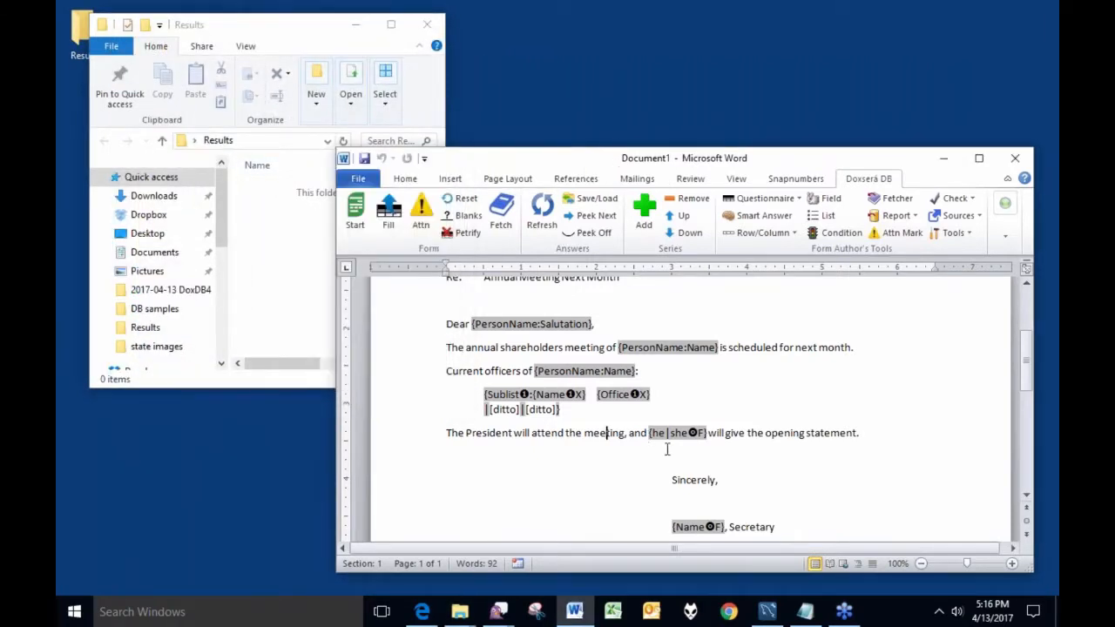
# Fill the next-month notice form and highlight the MultiDoc prompt about letters due for next month's meetings
pyautogui.scroll(-1, 698, 402)
pyautogui.scroll(-2, 698, 402)
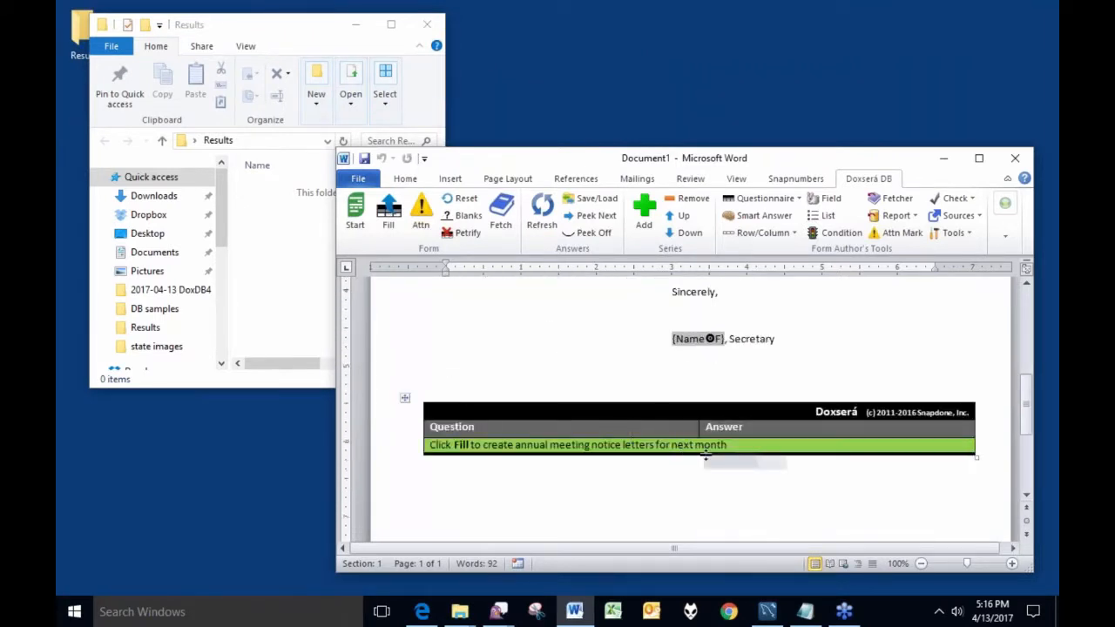
pyautogui.click(389, 213)
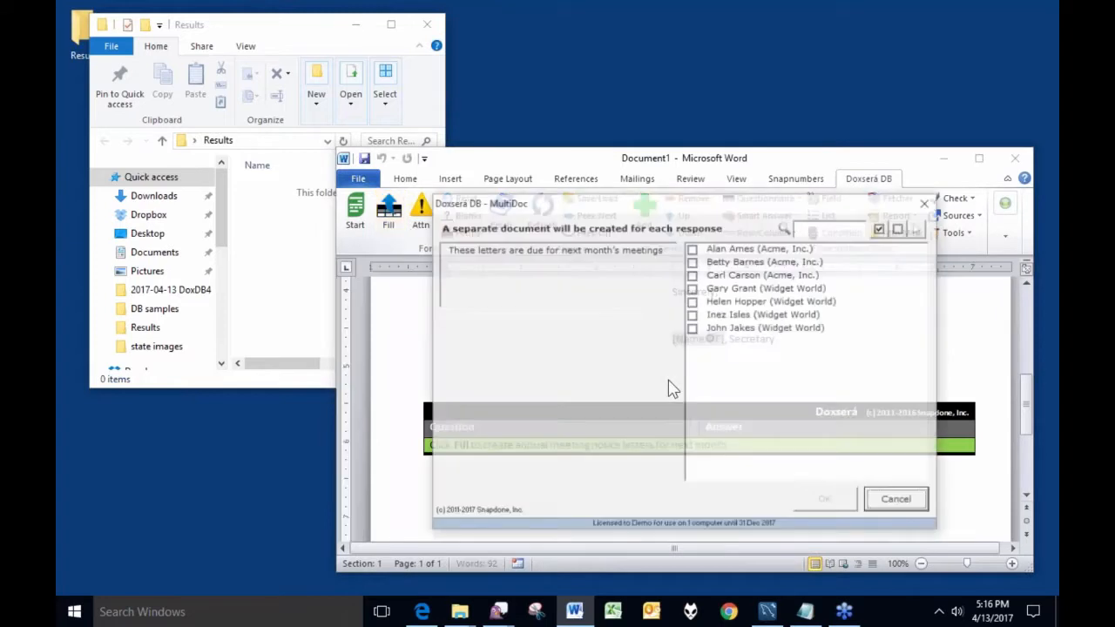
pyautogui.moveTo(451, 251); pyautogui.dragTo(664, 253)
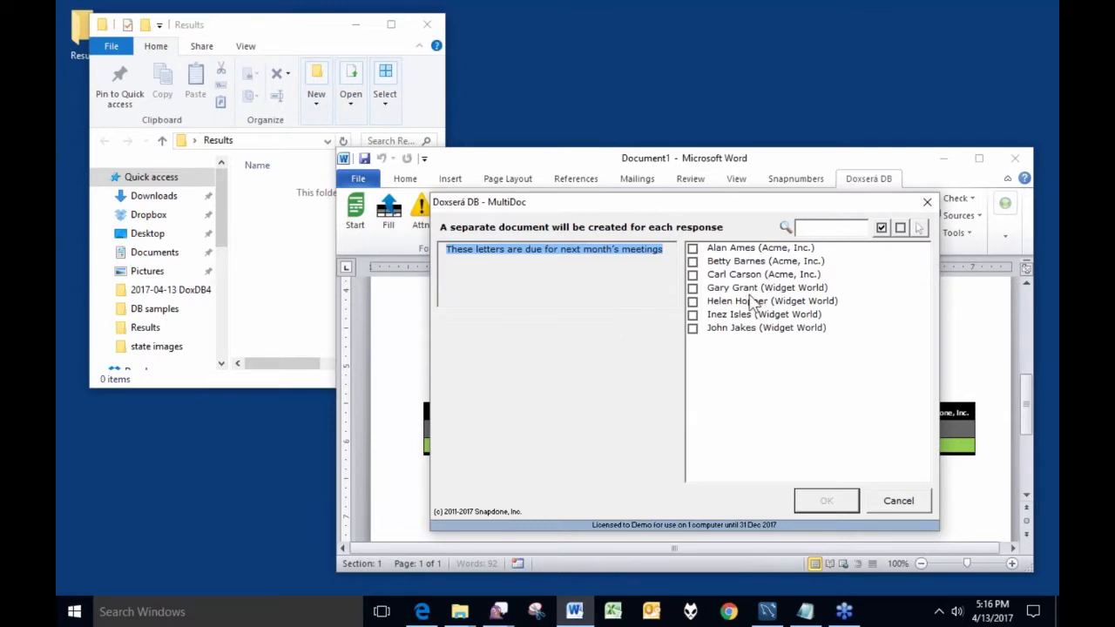
# Choose each listed Acme, Inc. and Widget World person individually, and clear the whole selection
pyautogui.click(795, 249)
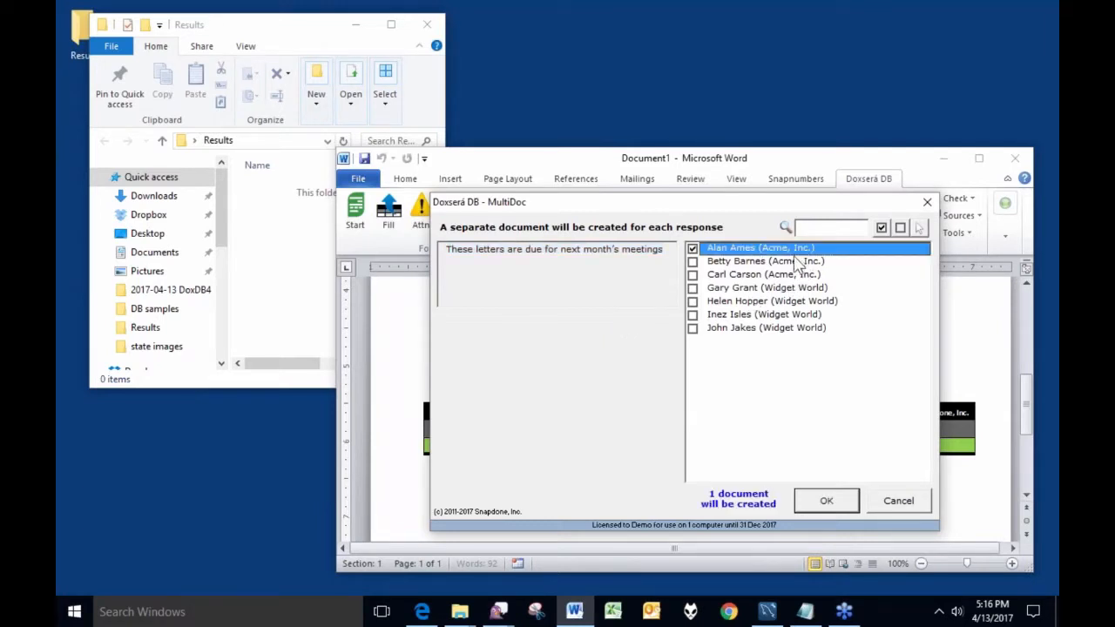
pyautogui.click(796, 261)
pyautogui.click(793, 274)
pyautogui.click(797, 288)
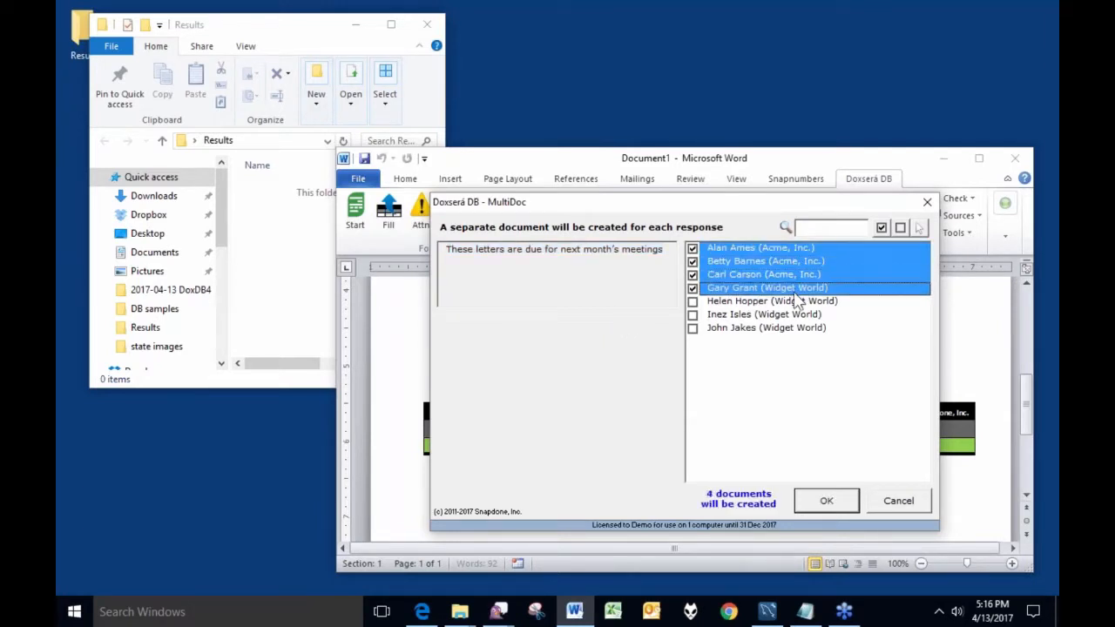
pyautogui.click(794, 302)
pyautogui.click(789, 315)
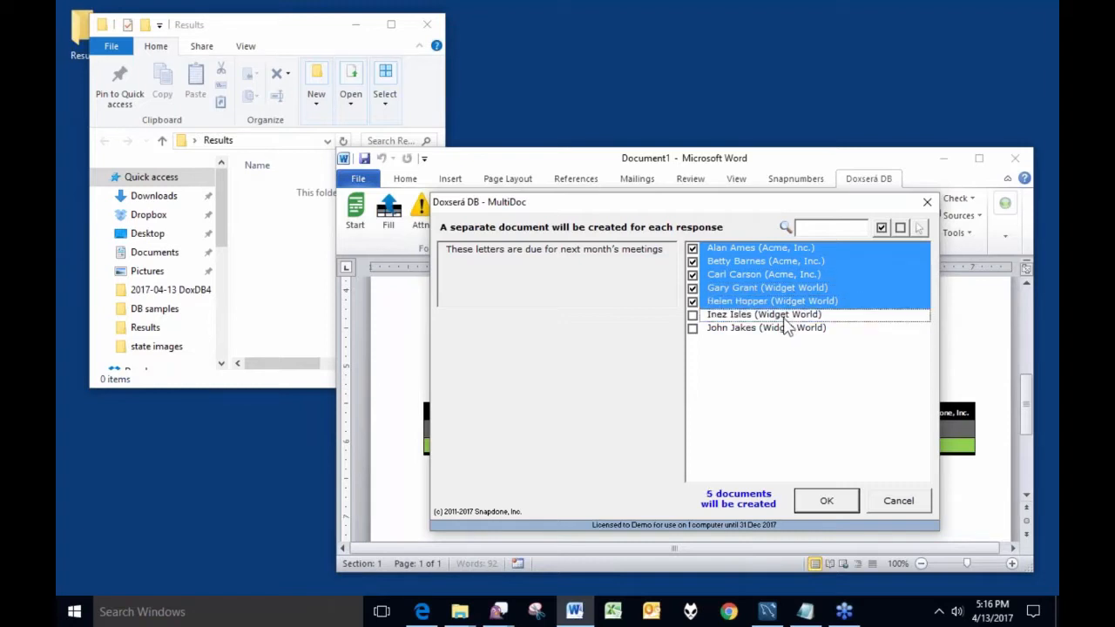
pyautogui.click(786, 315)
pyautogui.click(788, 328)
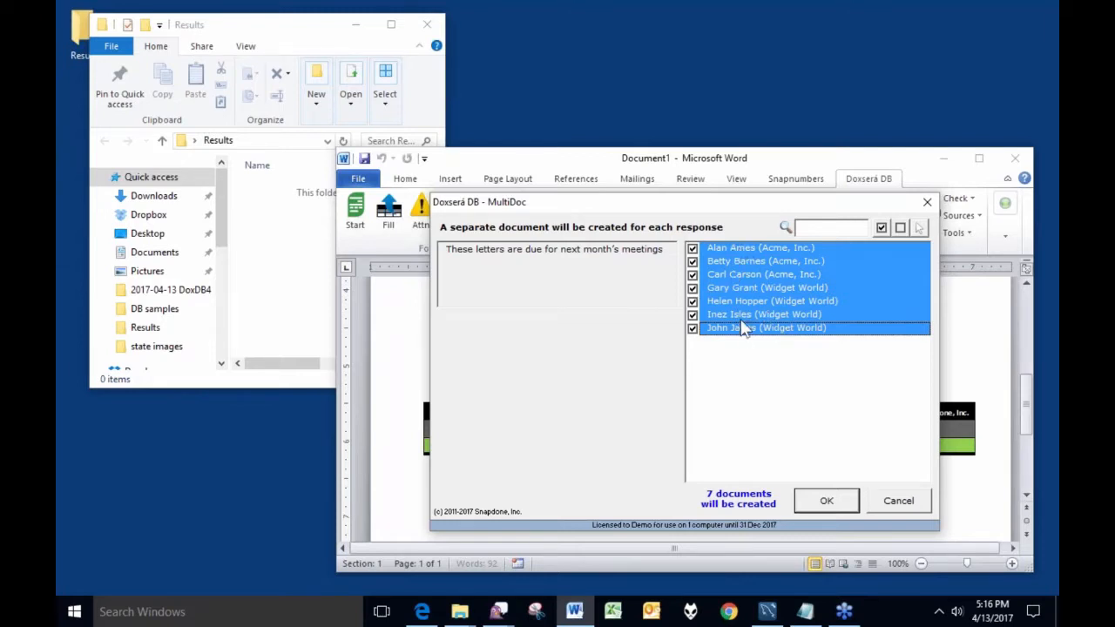
pyautogui.click(899, 228)
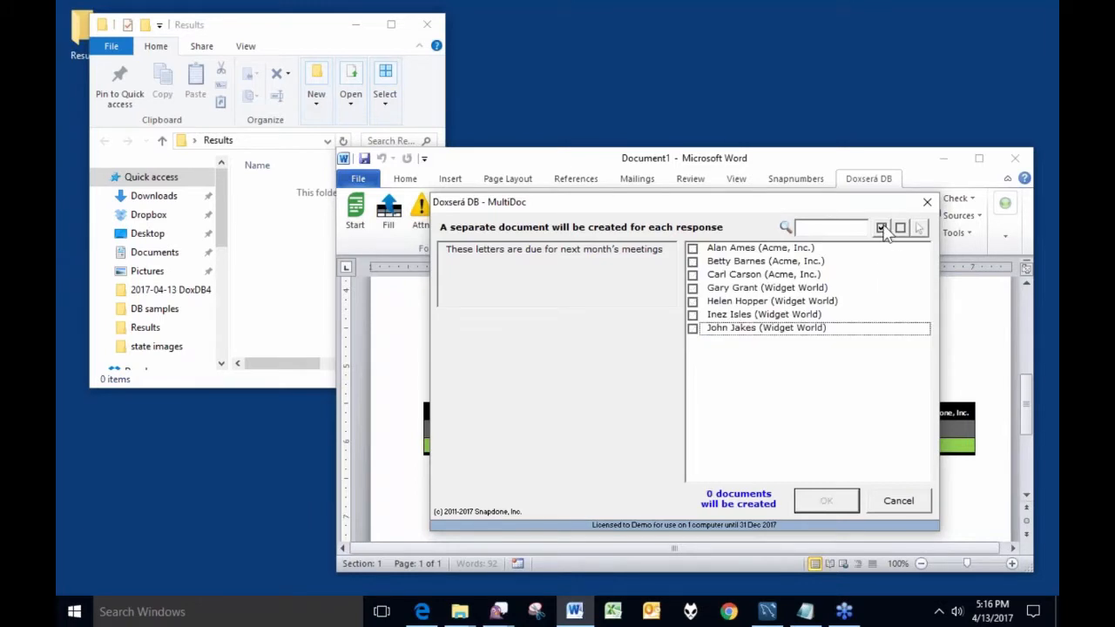
# Select all the listed people at once and generate their letters with opening the destination folder turned off
pyautogui.click(881, 228)
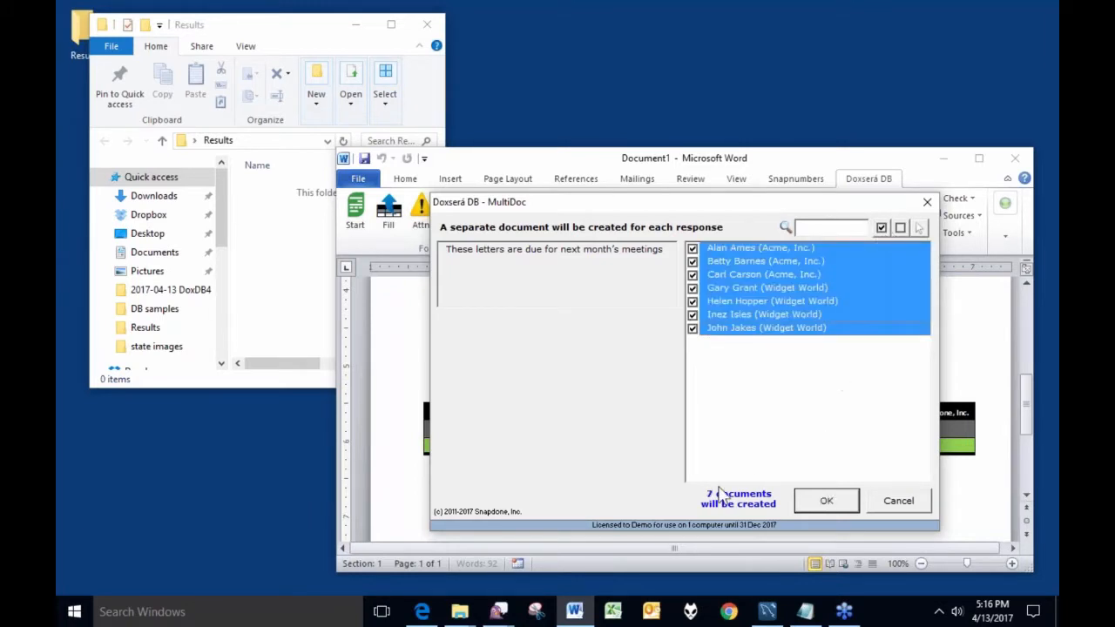
pyautogui.click(838, 500)
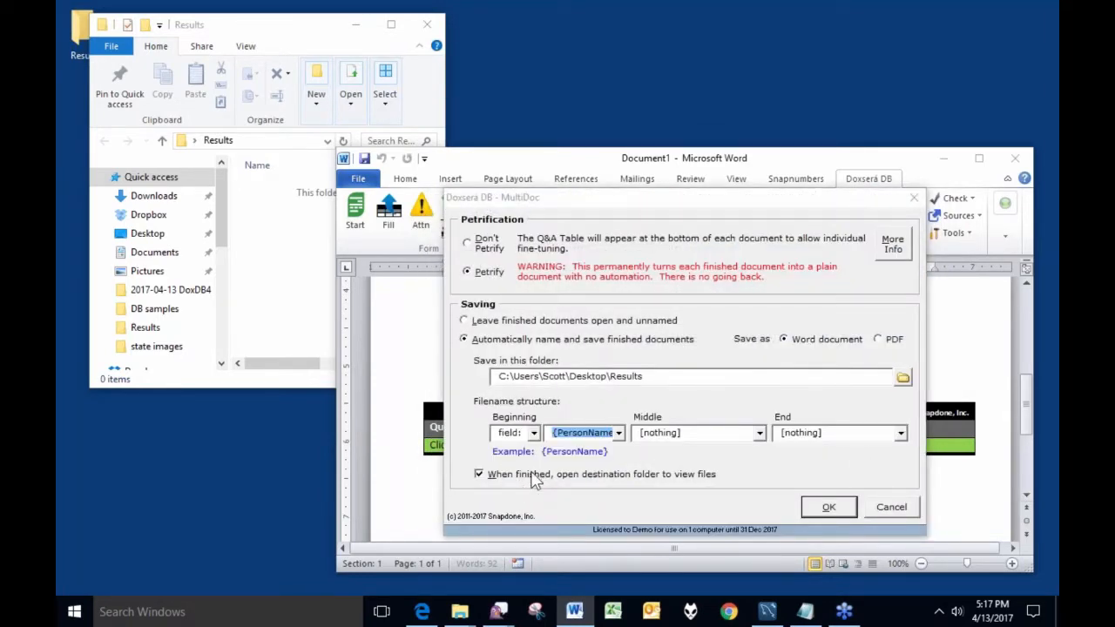
pyautogui.click(536, 478)
pyautogui.click(823, 507)
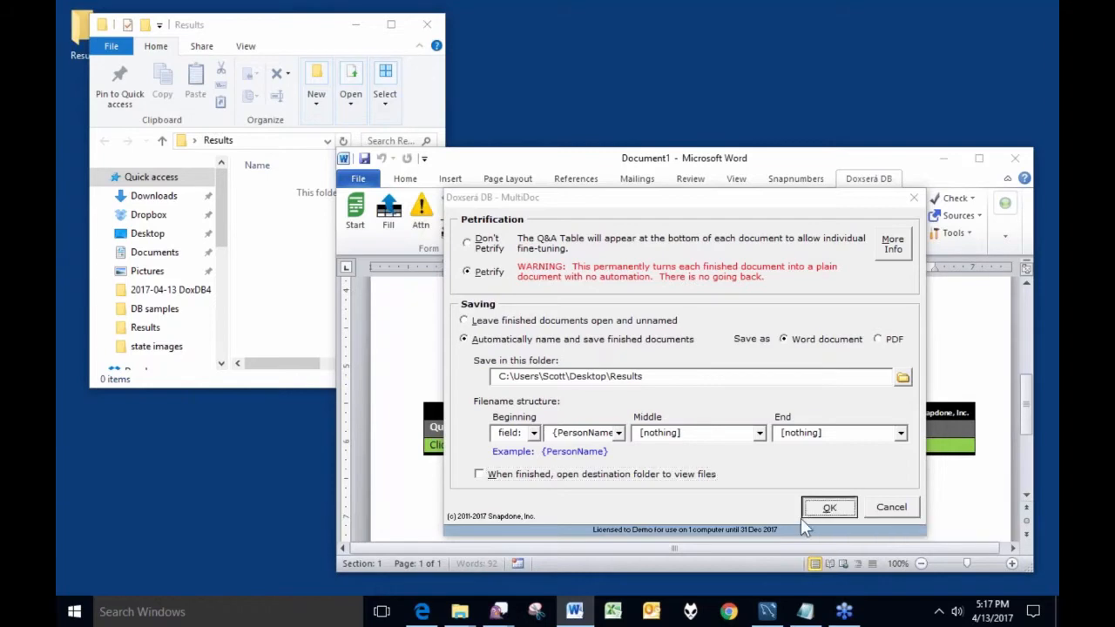